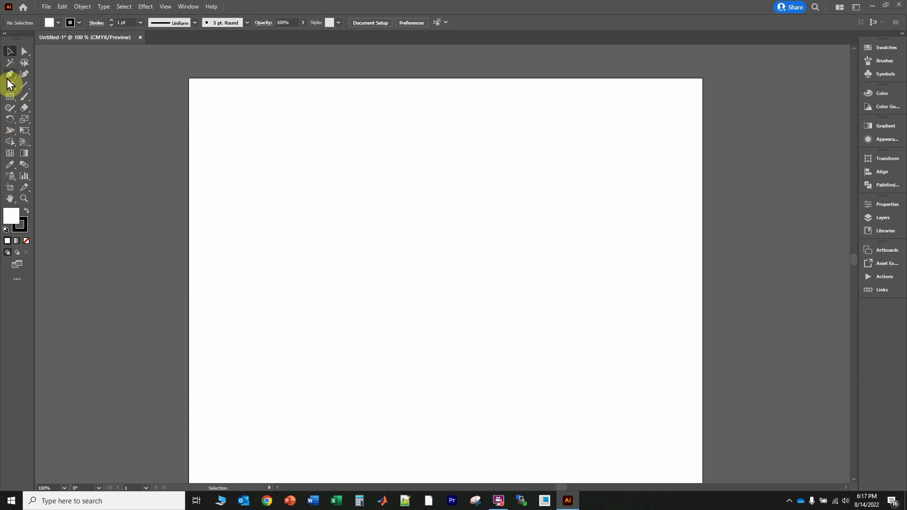
- Check whether the Advanced toolbar is enabled
{"action": "left_click", "coordinate": [179, 6]}
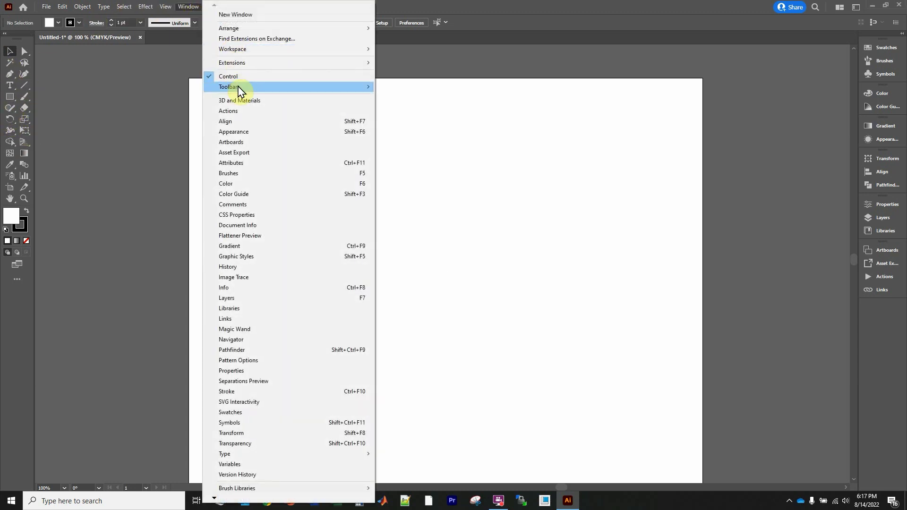
{"action": "mouse_move", "coordinate": [238, 88]}
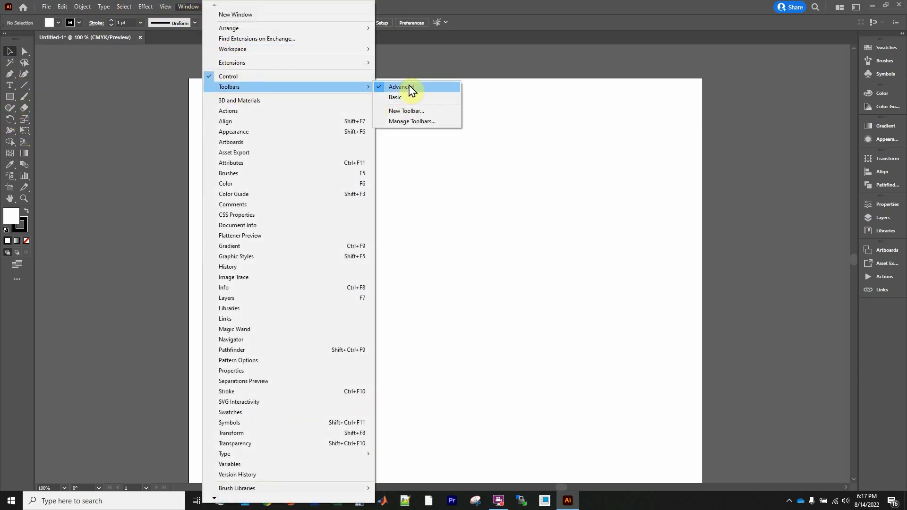
{"action": "left_click", "coordinate": [454, 5]}
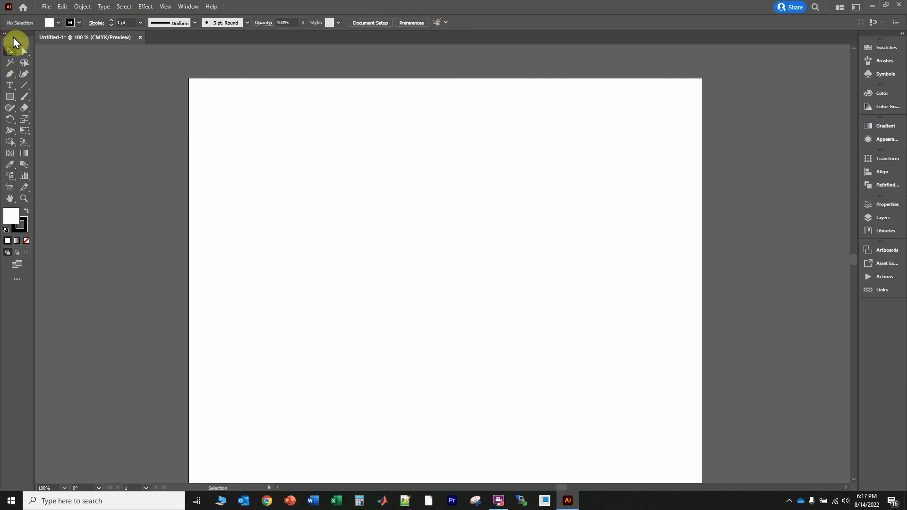
- Draw a rectangle about 4.06 in wide and 4.66 in high on the upper-left part of the artboard
{"action": "left_click", "coordinate": [12, 98]}
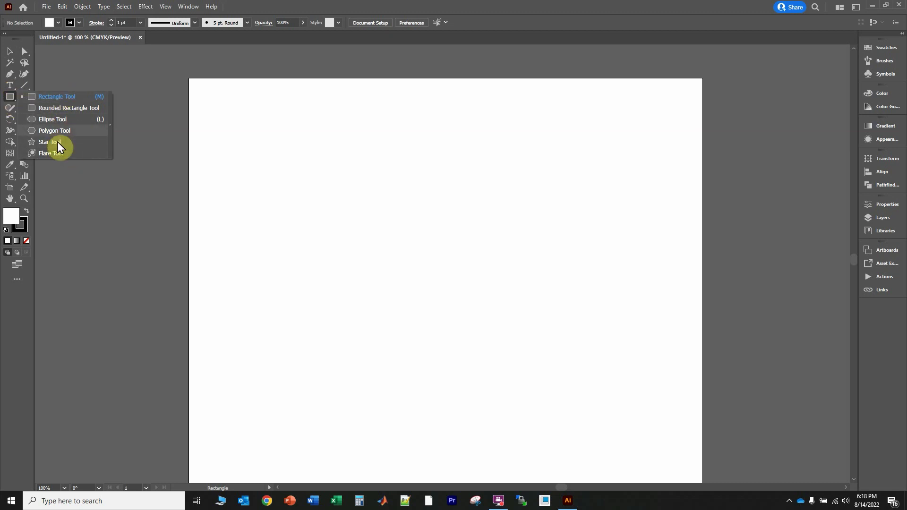
{"action": "left_click", "coordinate": [53, 96]}
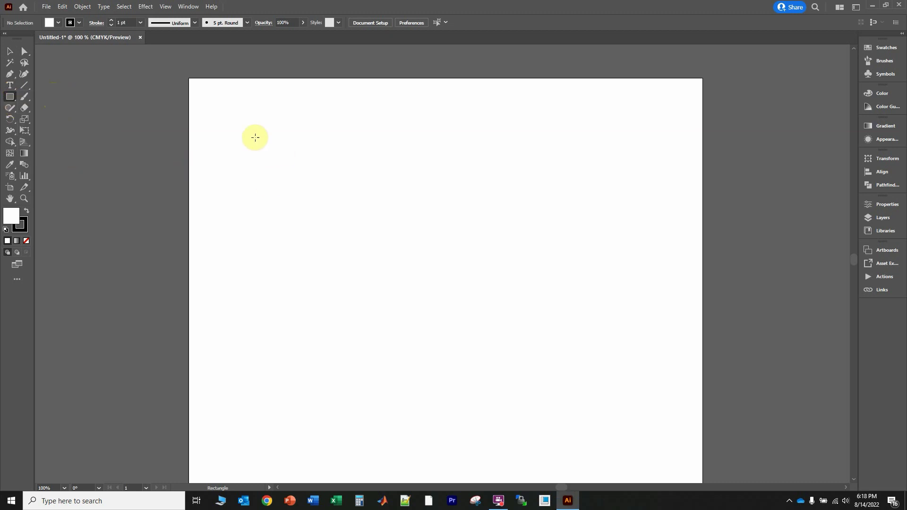
{"action": "mouse_move", "coordinate": [245, 121]}
{"action": "left_mouse_down"}
{"action": "mouse_move", "coordinate": [283, 178]}
{"action": "mouse_move", "coordinate": [486, 366]}
{"action": "mouse_move", "coordinate": [447, 380]}
{"action": "mouse_move", "coordinate": [502, 397]}
{"action": "mouse_move", "coordinate": [492, 403]}
{"action": "left_mouse_up"}
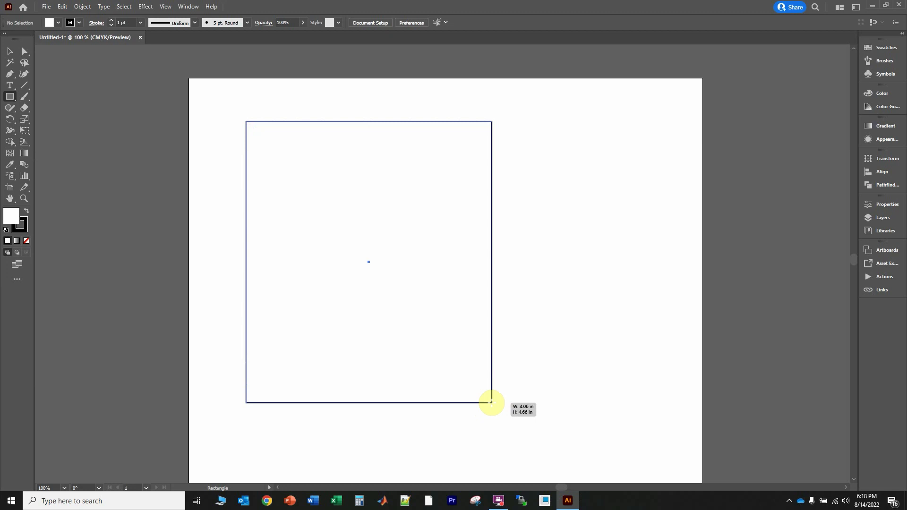
{"action": "left_click_drag", "start_coordinate": [492, 402], "coordinate": [491, 402]}
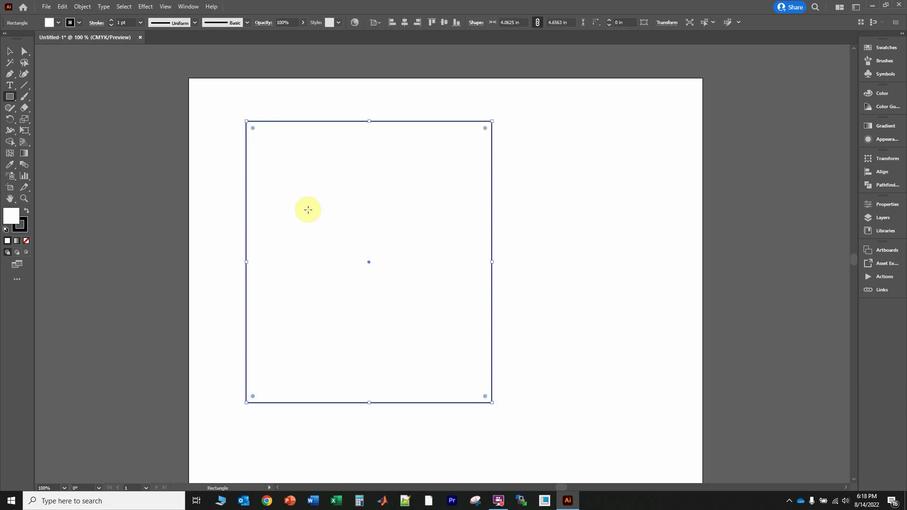
- Set the rectangle's fill colour to white
{"action": "left_click", "coordinate": [58, 24]}
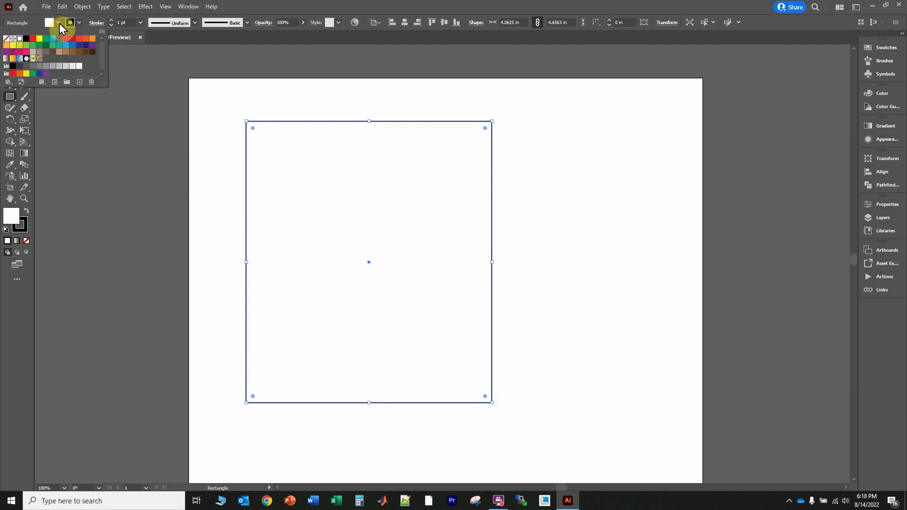
{"action": "left_click", "coordinate": [31, 38]}
{"action": "left_click", "coordinate": [31, 39]}
{"action": "left_click", "coordinate": [19, 39]}
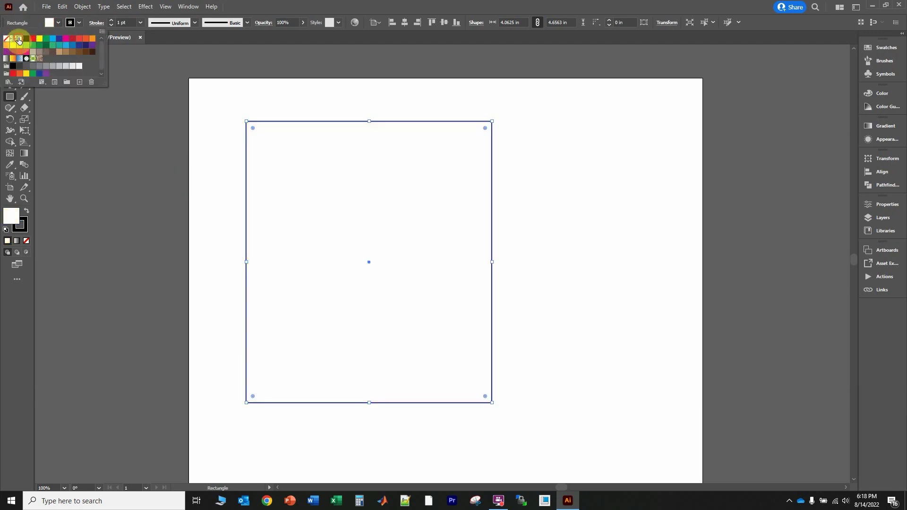
{"action": "left_click", "coordinate": [58, 25]}
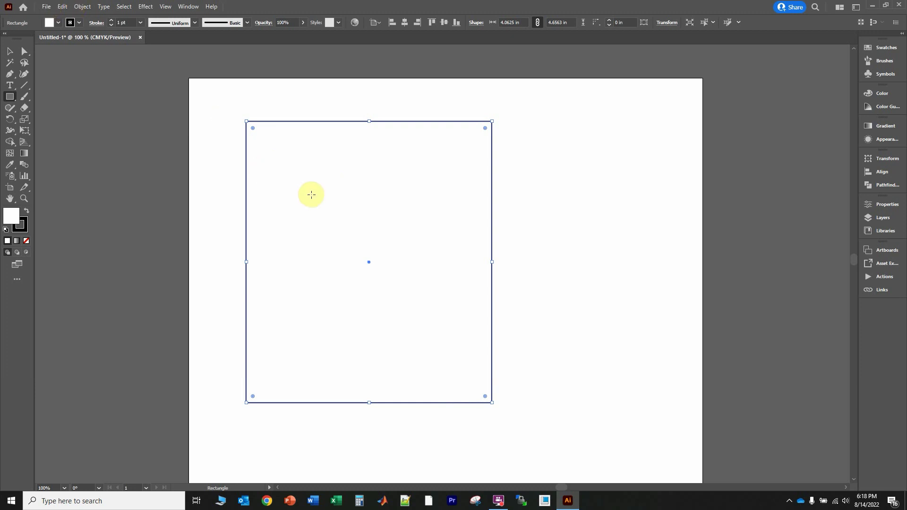
- Open Split Into Grid for the rectangle, enable the preview and move the dialog clear of the shape
{"action": "left_click", "coordinate": [63, 7]}
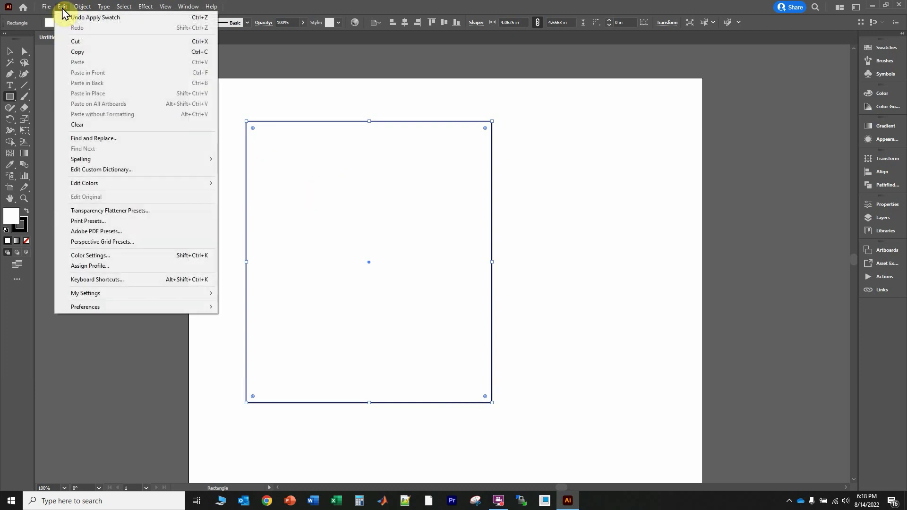
{"action": "mouse_move", "coordinate": [83, 7]}
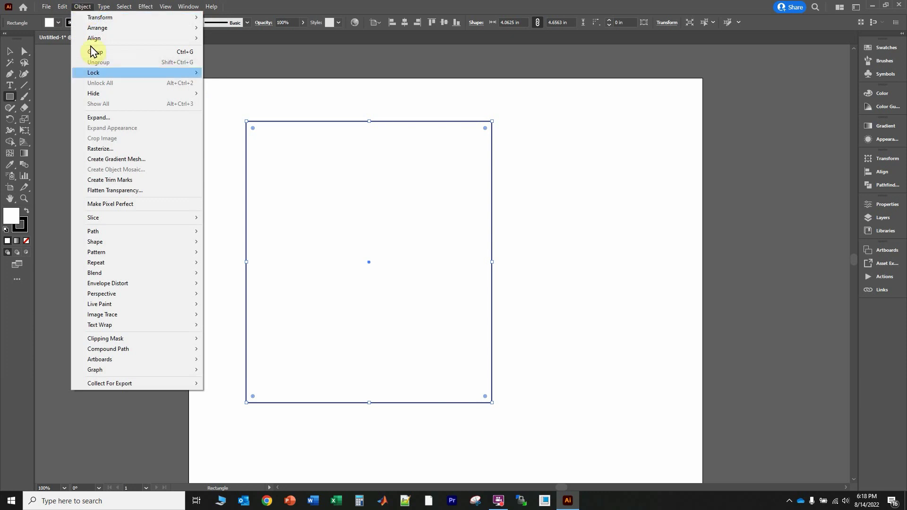
{"action": "mouse_move", "coordinate": [134, 237]}
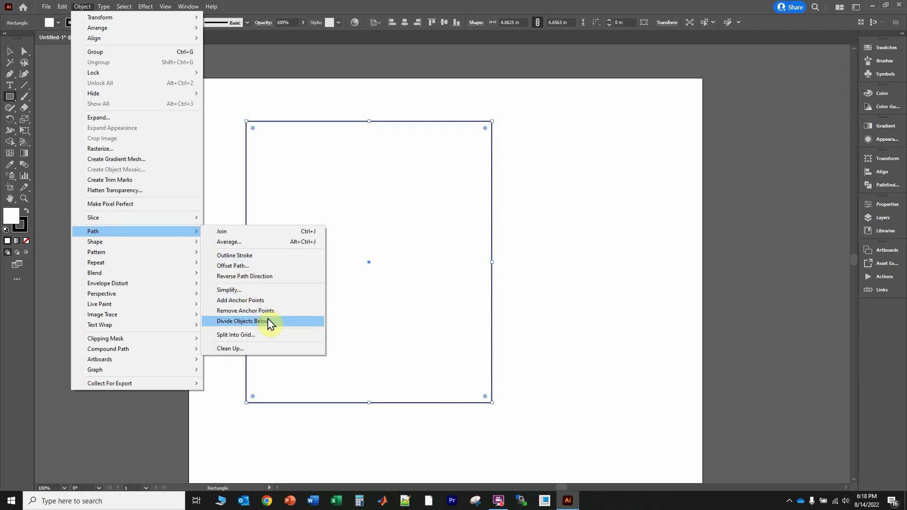
{"action": "left_click", "coordinate": [269, 335]}
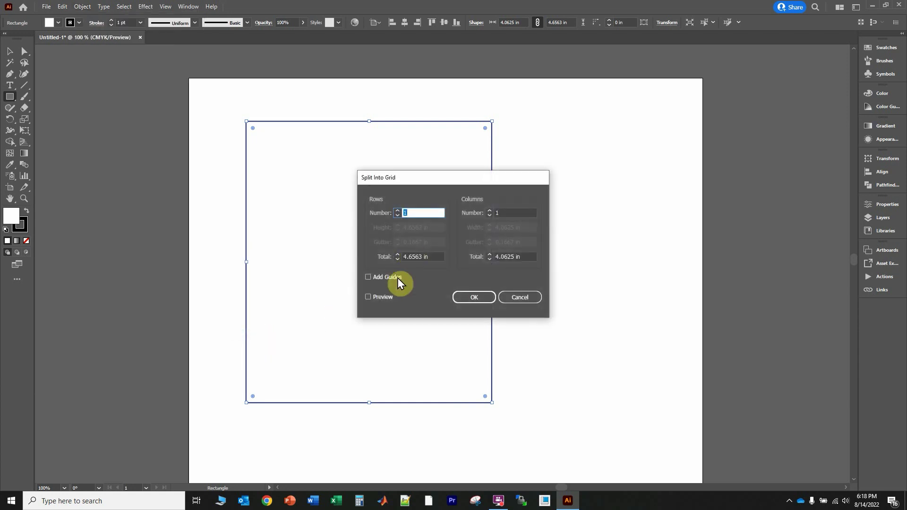
{"action": "left_click", "coordinate": [368, 297]}
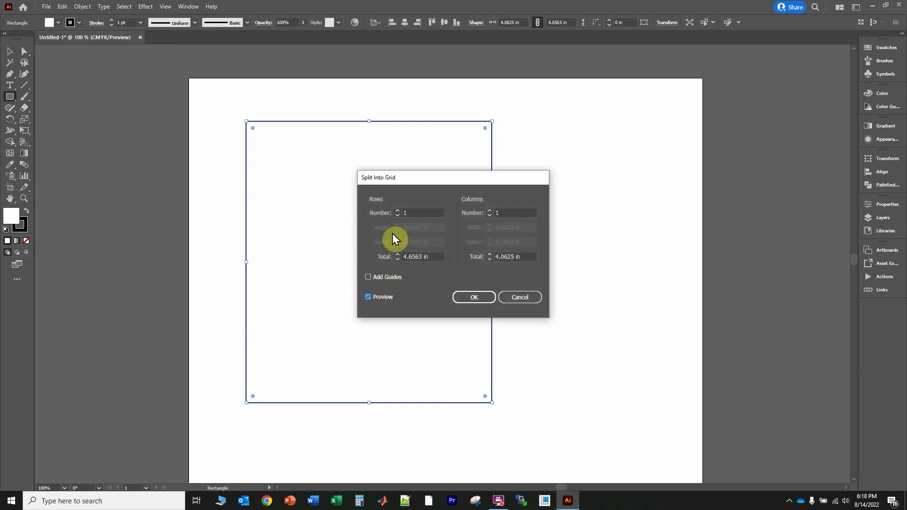
{"action": "left_click_drag", "start_coordinate": [409, 178], "coordinate": [571, 143]}
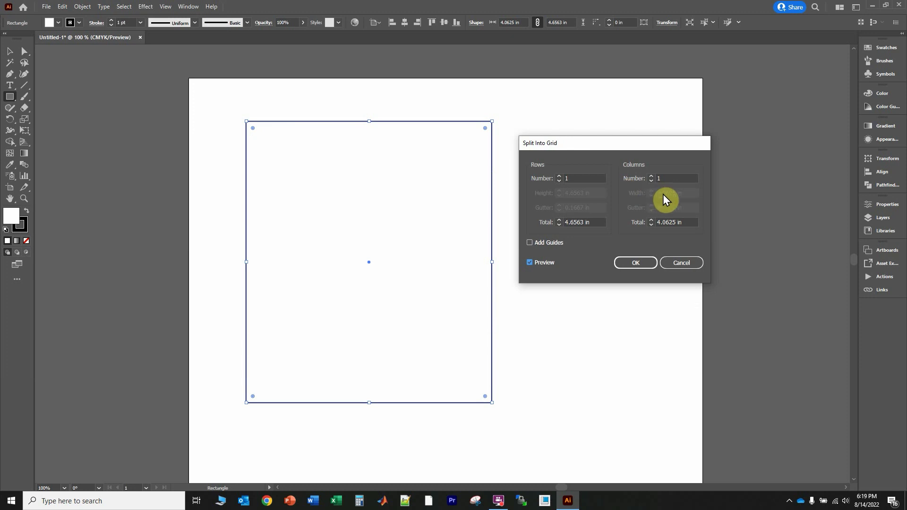
- Set the grid to 2 columns and 9 rows
{"action": "left_click", "coordinate": [650, 176]}
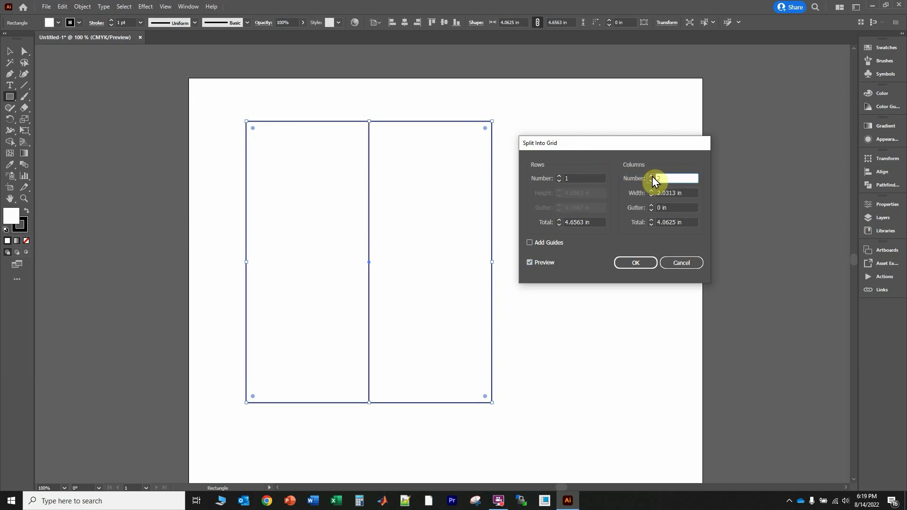
{"action": "left_click", "coordinate": [559, 176]}
{"action": "left_click", "coordinate": [559, 176]}
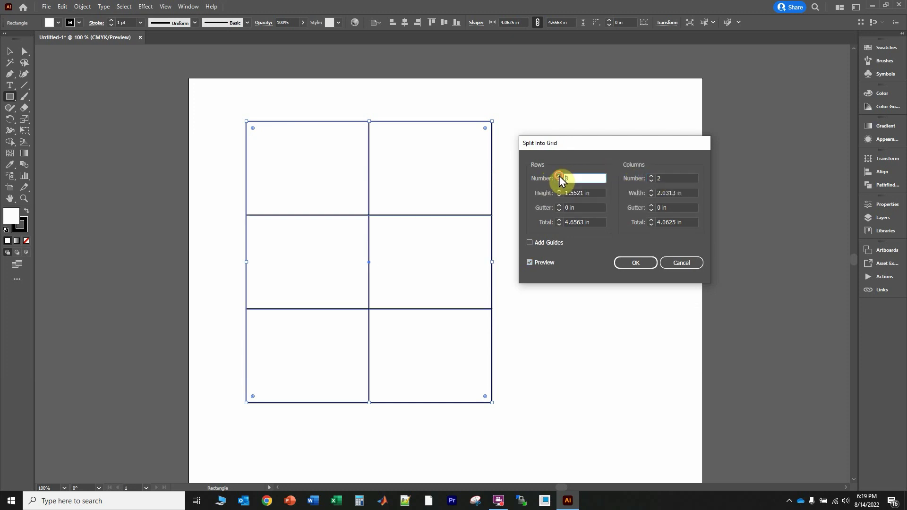
{"action": "left_click", "coordinate": [560, 176]}
{"action": "left_click", "coordinate": [559, 176]}
{"action": "left_click", "coordinate": [559, 176]}
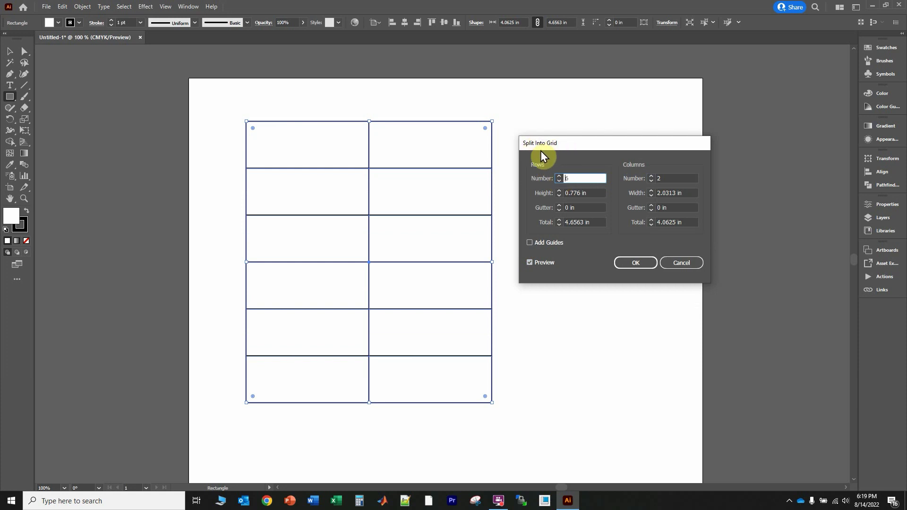
{"action": "left_click", "coordinate": [559, 175]}
{"action": "left_click", "coordinate": [559, 175]}
{"action": "left_click", "coordinate": [559, 176]}
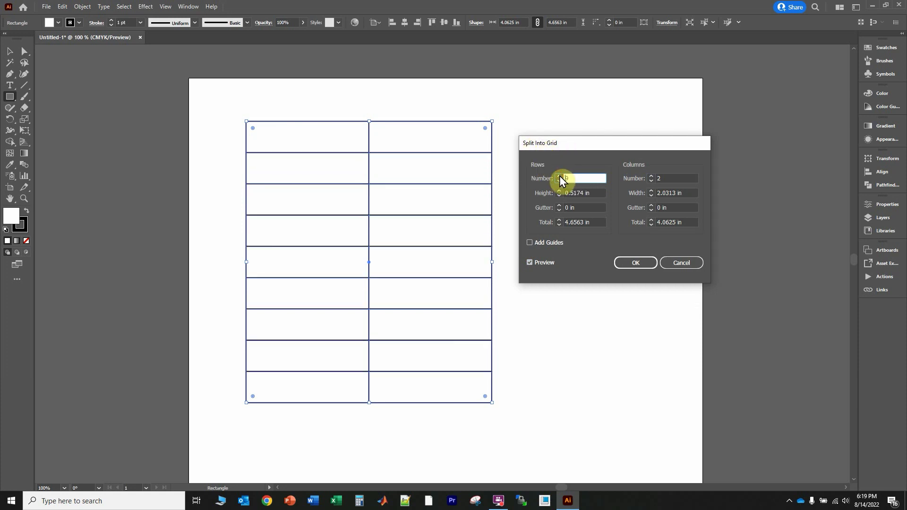
- Set the number of columns to 3, apply the grid split and deselect the resulting cells
{"action": "left_click", "coordinate": [651, 180]}
{"action": "left_click", "coordinate": [651, 177]}
{"action": "left_click", "coordinate": [650, 176]}
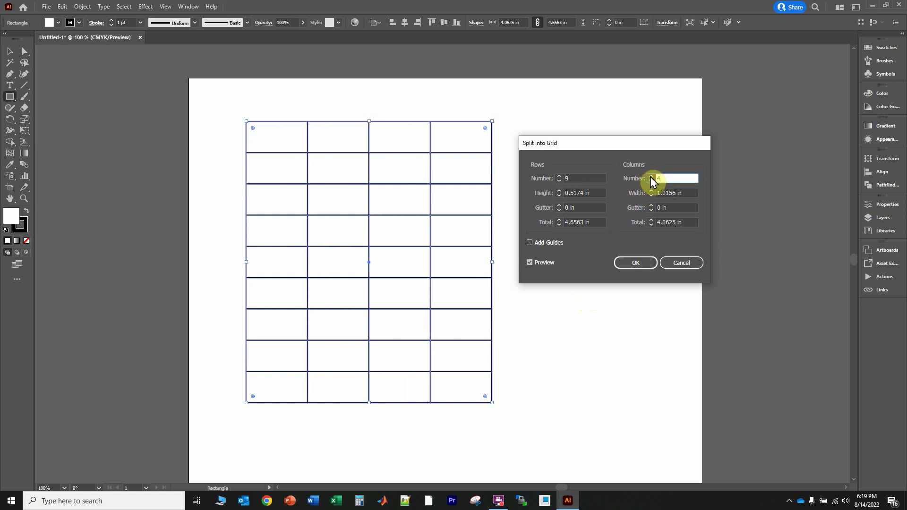
{"action": "left_click", "coordinate": [651, 182]}
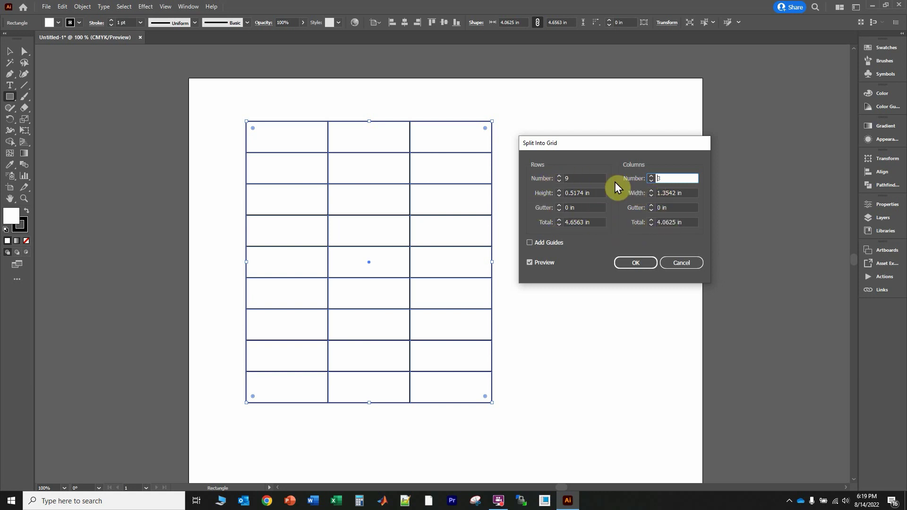
{"action": "left_click", "coordinate": [639, 265]}
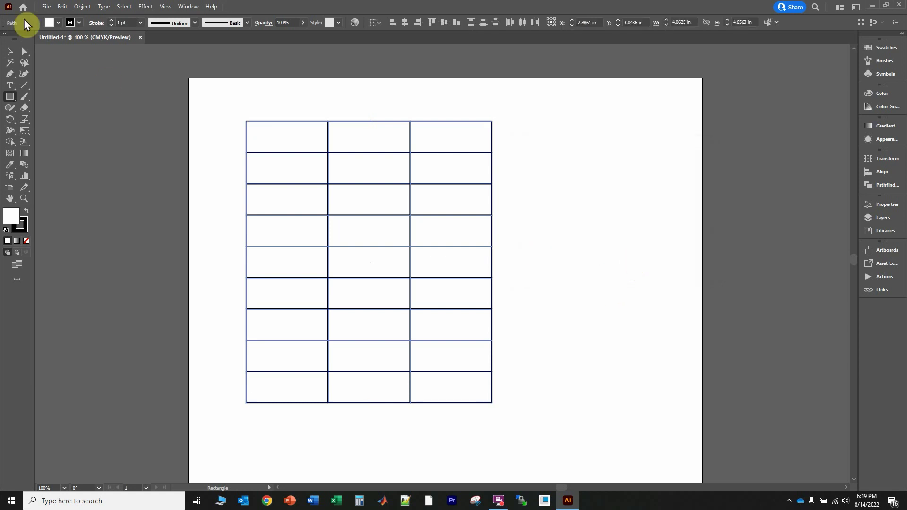
{"action": "key", "text": "v"}
{"action": "left_click", "coordinate": [550, 193]}
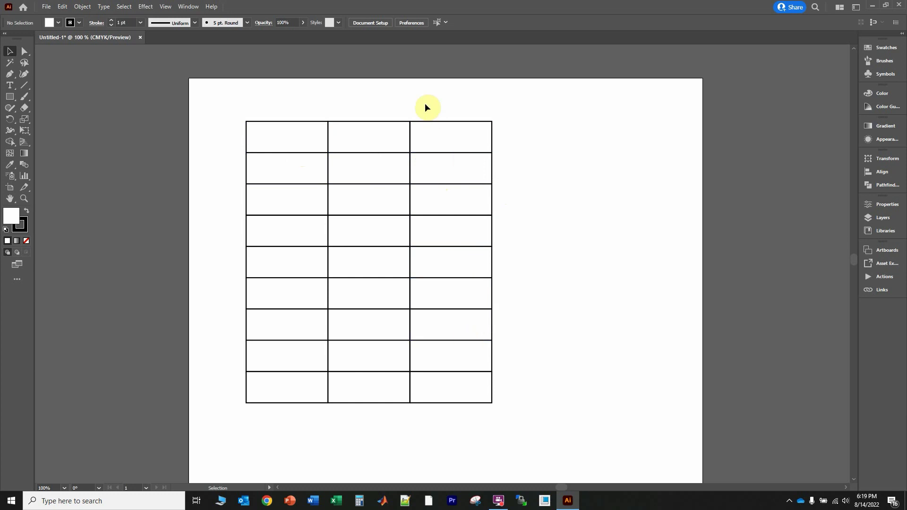
- Try moving the top three cells of the last column out of the table, and undo the moves
{"action": "left_click_drag", "start_coordinate": [446, 135], "coordinate": [498, 124]}
{"action": "left_click_drag", "start_coordinate": [450, 166], "coordinate": [544, 175]}
{"action": "left_click_drag", "start_coordinate": [464, 185], "coordinate": [576, 273]}
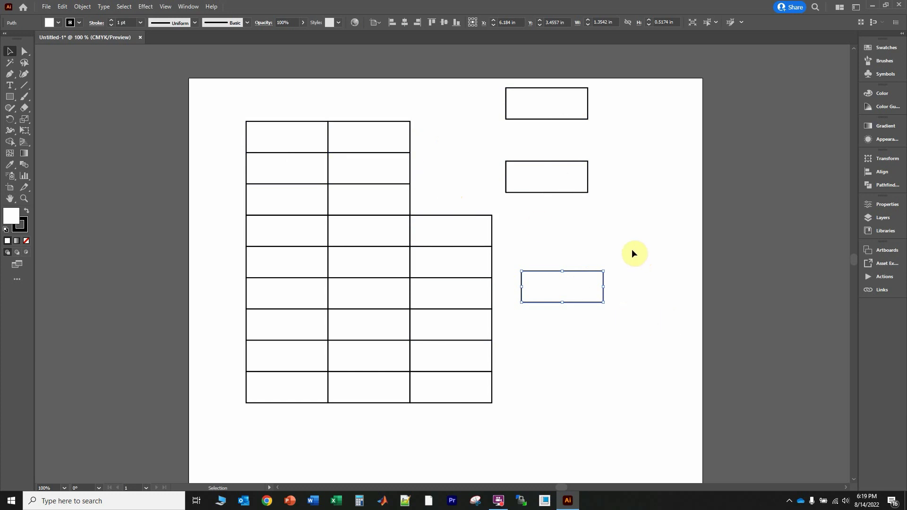
{"action": "key", "text": "ctrl+z"}
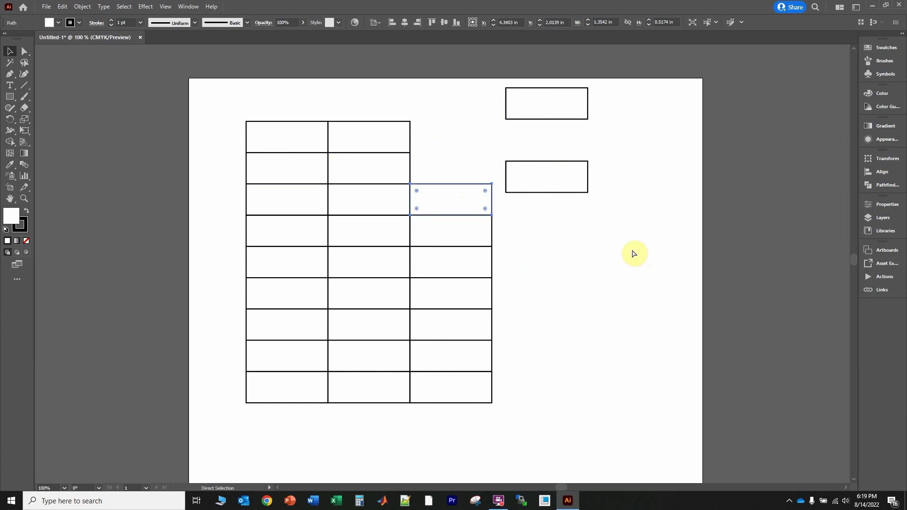
{"action": "key", "text": "ctrl+z"}
{"action": "key", "text": "ctrl+z"}
{"action": "left_click", "coordinate": [570, 200]}
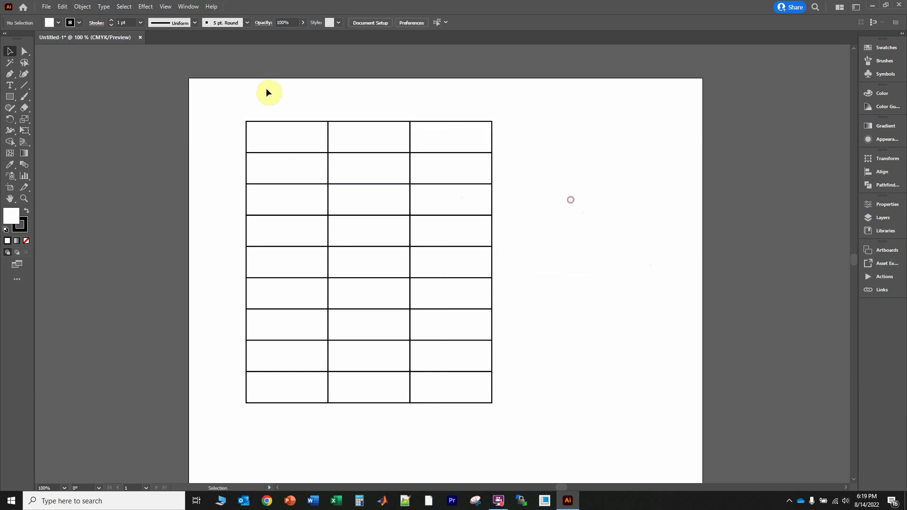
- Select all cells of the table, group them and clear the selection
{"action": "left_click_drag", "start_coordinate": [213, 101], "coordinate": [590, 452]}
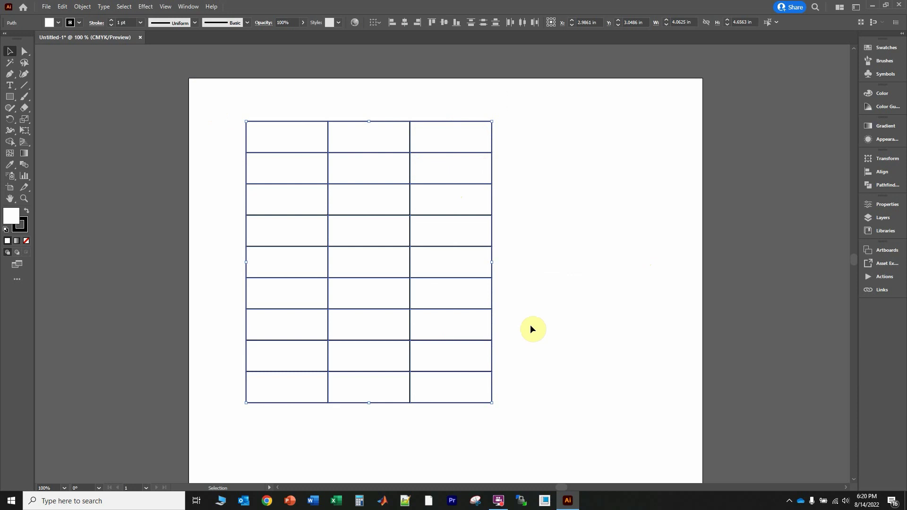
{"action": "left_click_drag", "start_coordinate": [225, 103], "coordinate": [516, 425]}
{"action": "key", "text": "v"}
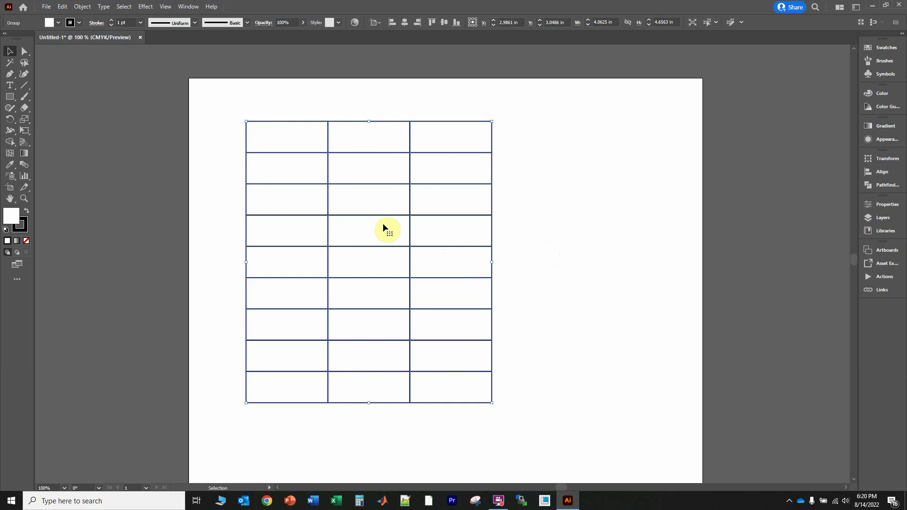
{"action": "left_click", "coordinate": [521, 211]}
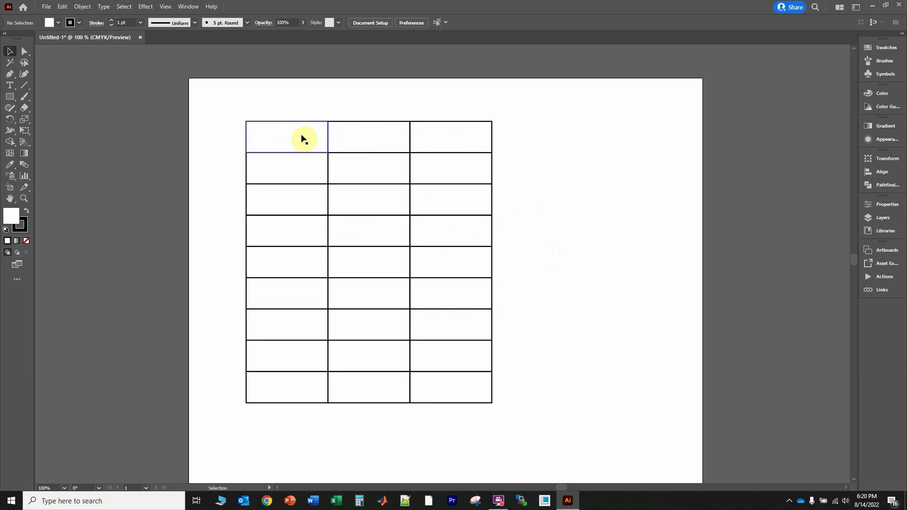
- Isolate the table group and fill the three cells of its top row with CMYK Cyan
{"action": "double_click", "coordinate": [280, 152]}
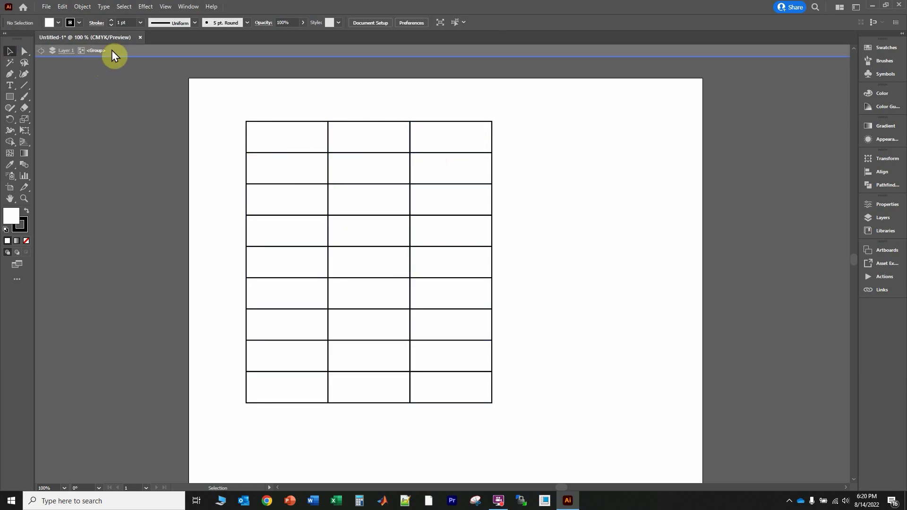
{"action": "left_click", "coordinate": [270, 136]}
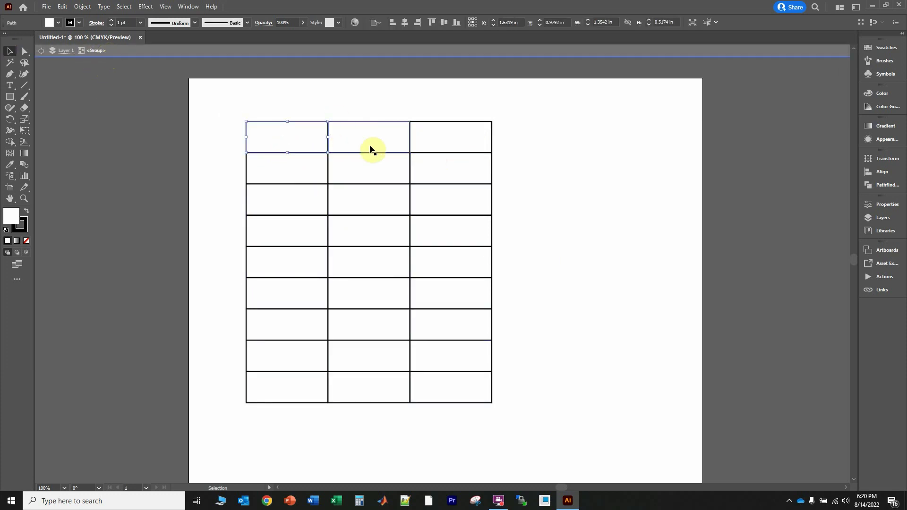
{"action": "left_click", "coordinate": [370, 144], "text": "shift"}
{"action": "left_click", "coordinate": [466, 144], "text": "shift"}
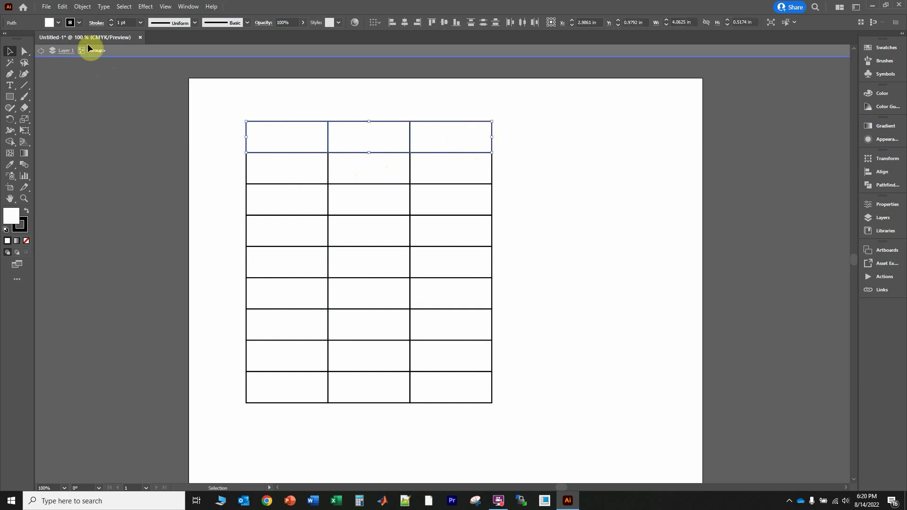
{"action": "left_click", "coordinate": [57, 22]}
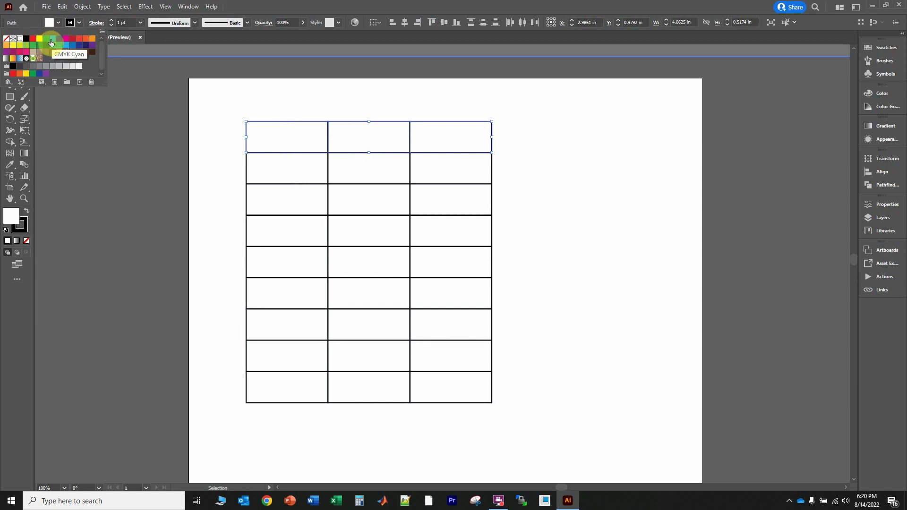
{"action": "left_click", "coordinate": [52, 39]}
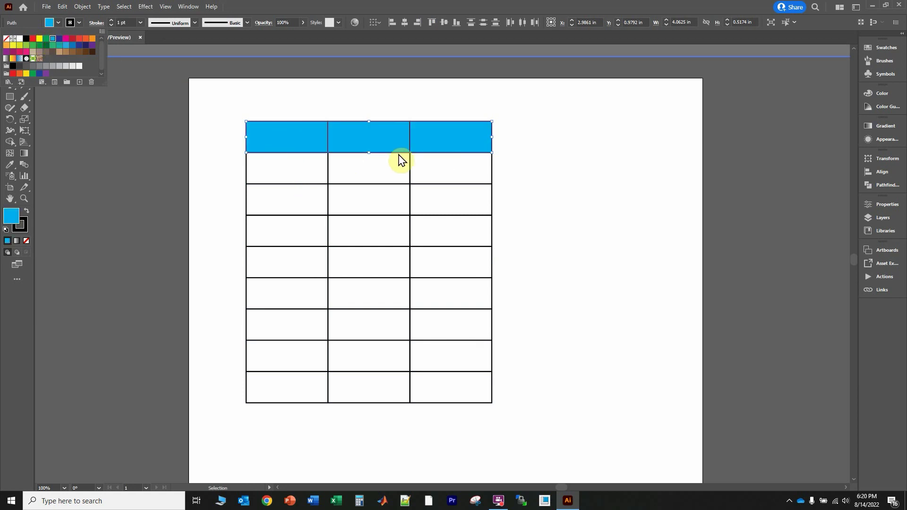
- Fill the three cells of the table's third row with CMYK Cyan
{"action": "left_click", "coordinate": [240, 204]}
{"action": "left_click", "coordinate": [239, 201]}
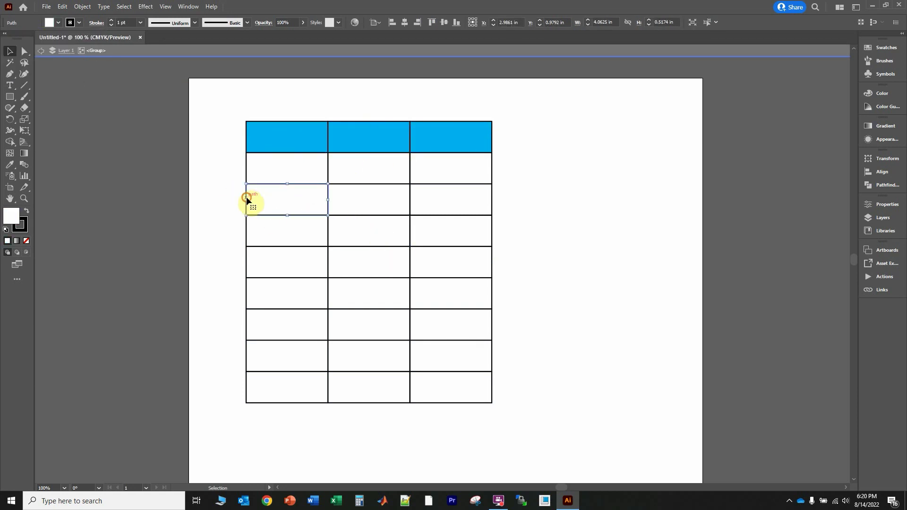
{"action": "left_click_drag", "start_coordinate": [214, 192], "coordinate": [546, 203]}
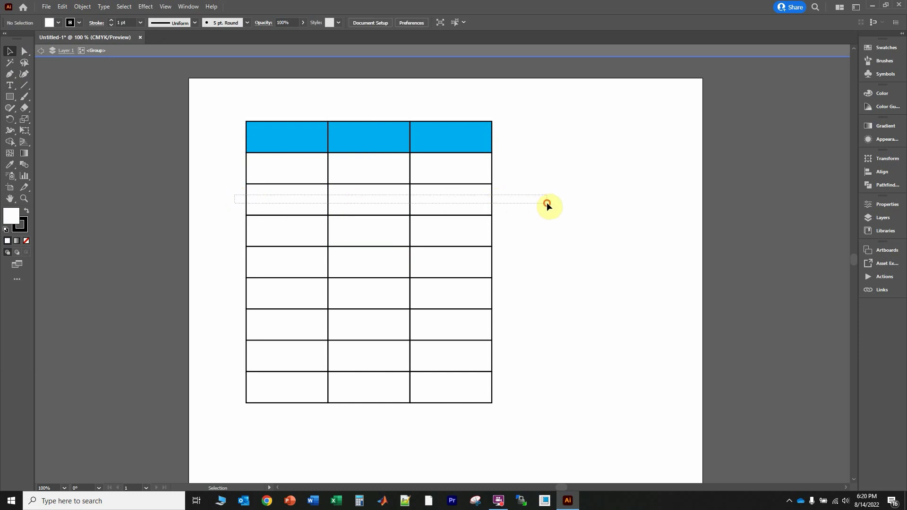
{"action": "left_click", "coordinate": [58, 23]}
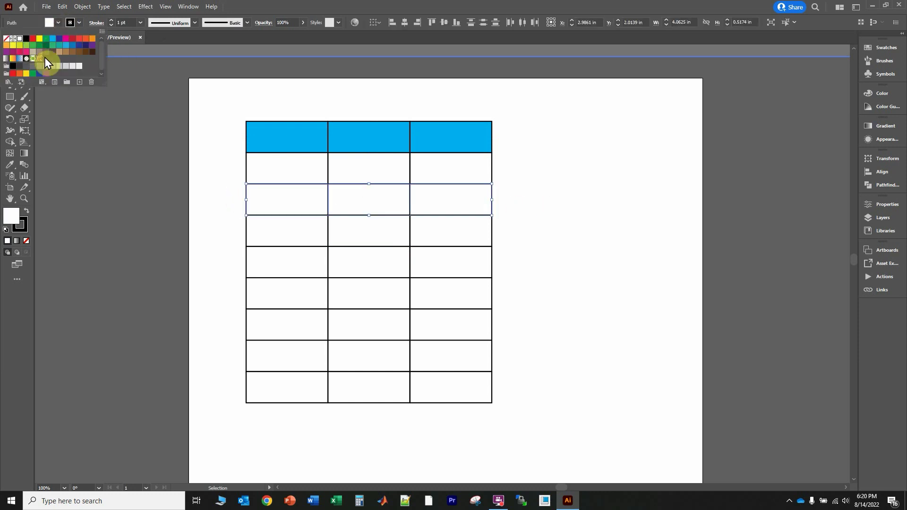
{"action": "left_click", "coordinate": [52, 40]}
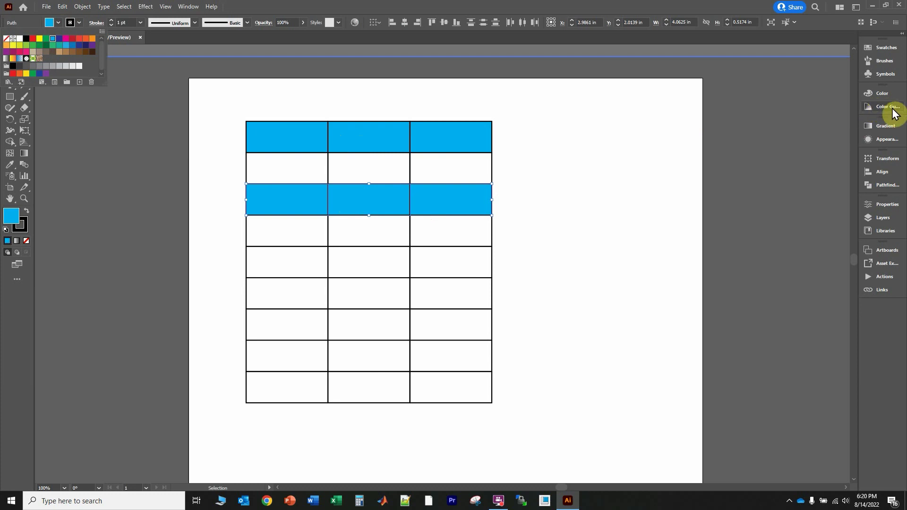
- Recolour the third row with the lightest cyan tint from the Color Guide and clear the selection
{"action": "left_click", "coordinate": [188, 8]}
{"action": "left_click", "coordinate": [188, 7]}
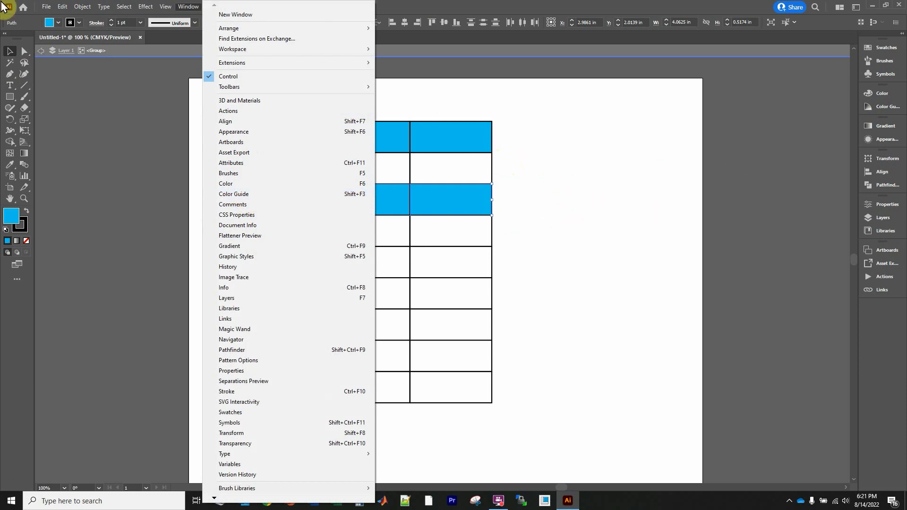
{"action": "left_click", "coordinate": [887, 108]}
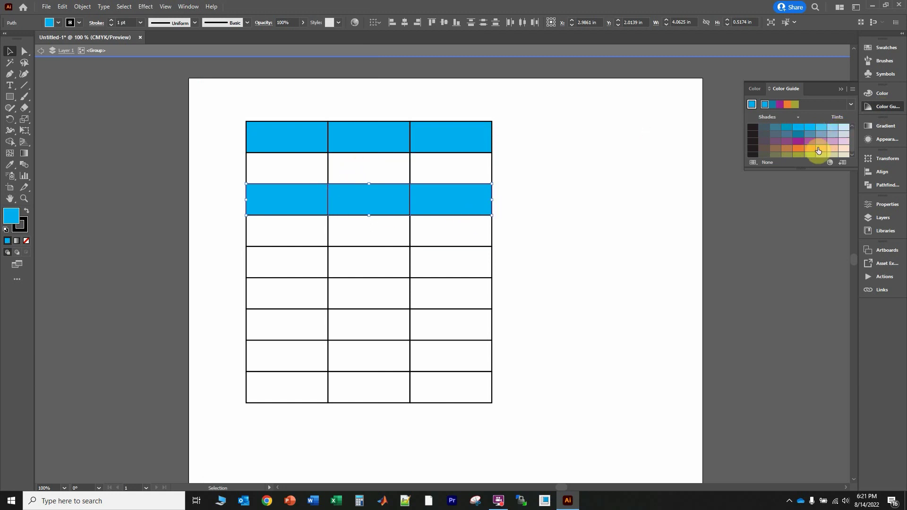
{"action": "left_click", "coordinate": [831, 128]}
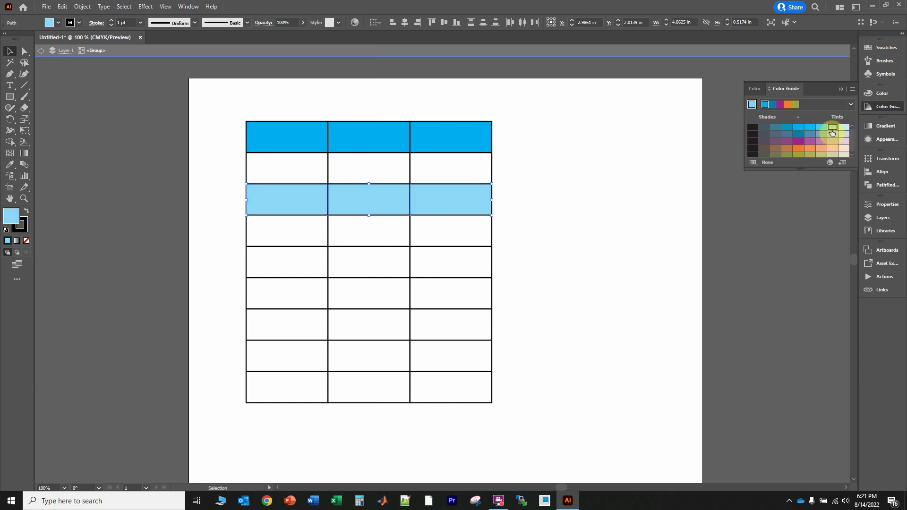
{"action": "left_click", "coordinate": [843, 129]}
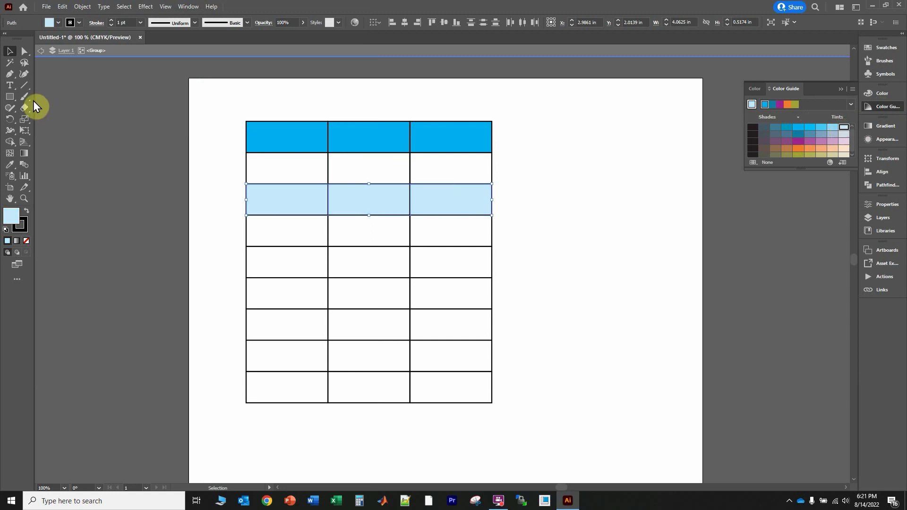
{"action": "left_click", "coordinate": [133, 125]}
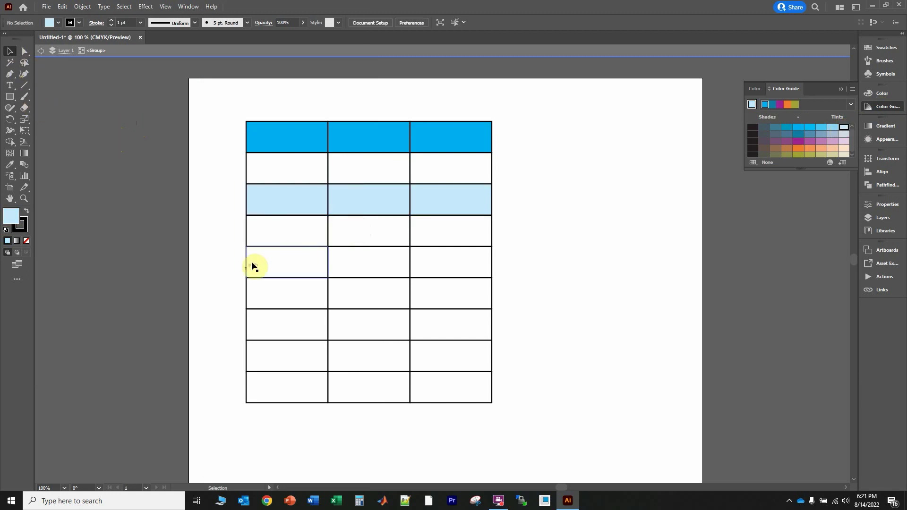
- Apply the third row's light blue fill to the three cells of the fifth row with the Eyedropper
{"action": "left_click_drag", "start_coordinate": [219, 254], "coordinate": [557, 267]}
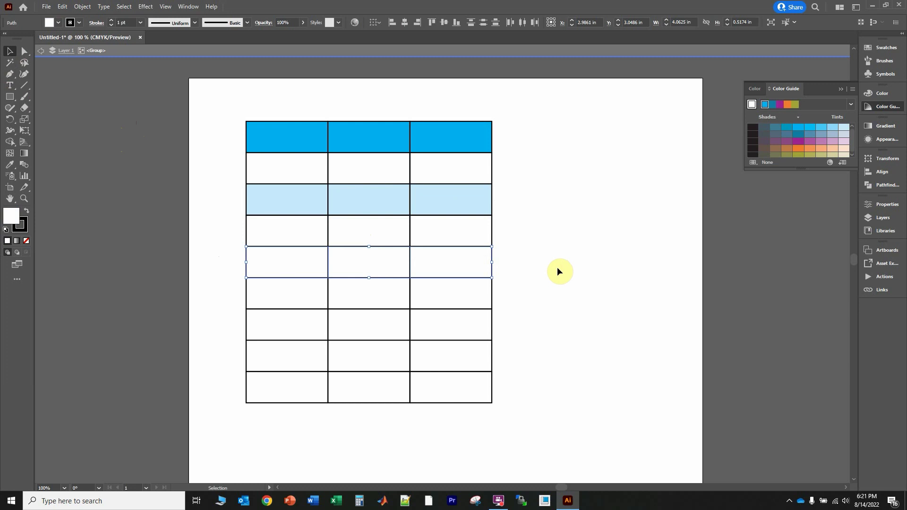
{"action": "key", "text": "i"}
{"action": "left_click", "coordinate": [385, 195]}
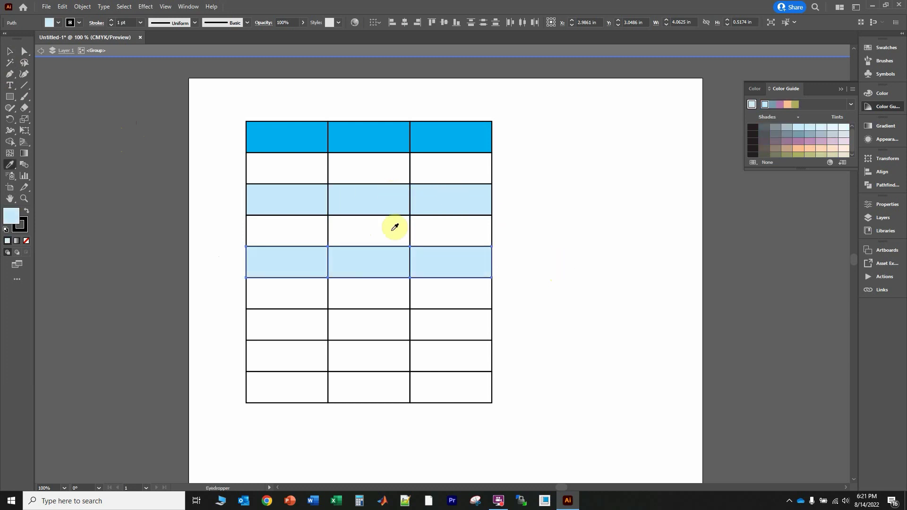
- Copy the light blue fill onto the three cells of the seventh row with the Eyedropper
{"action": "left_click", "coordinate": [9, 51]}
{"action": "left_click_drag", "start_coordinate": [207, 322], "coordinate": [537, 329]}
{"action": "key", "text": "i"}
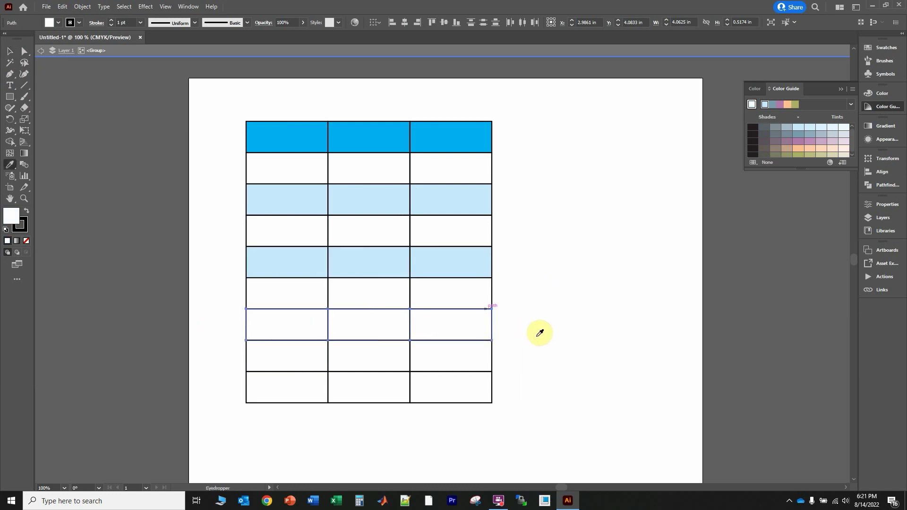
{"action": "left_click", "coordinate": [292, 194]}
- Give the three cells of the ninth row the seventh row's light blue fill and clear the selection
{"action": "left_click", "coordinate": [9, 50]}
{"action": "left_click_drag", "start_coordinate": [222, 380], "coordinate": [535, 408]}
{"action": "key", "text": "i"}
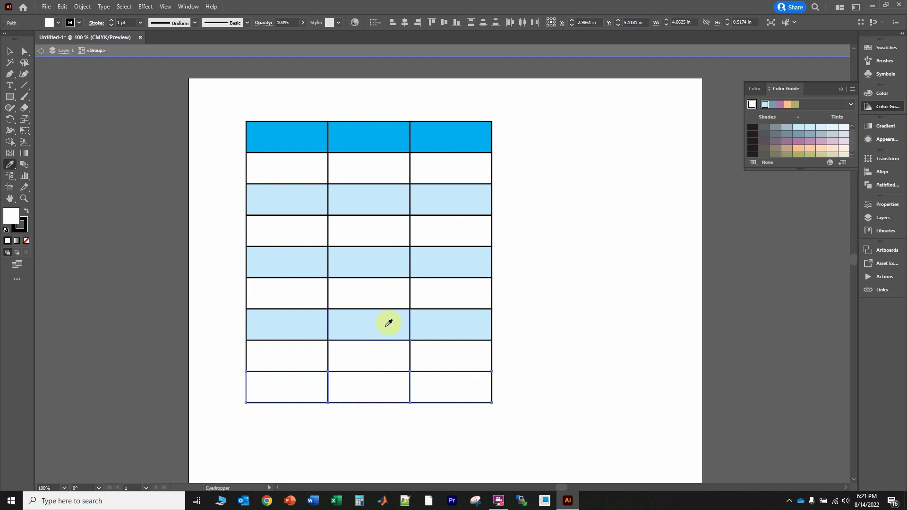
{"action": "left_click", "coordinate": [368, 321]}
{"action": "left_click", "coordinate": [9, 50]}
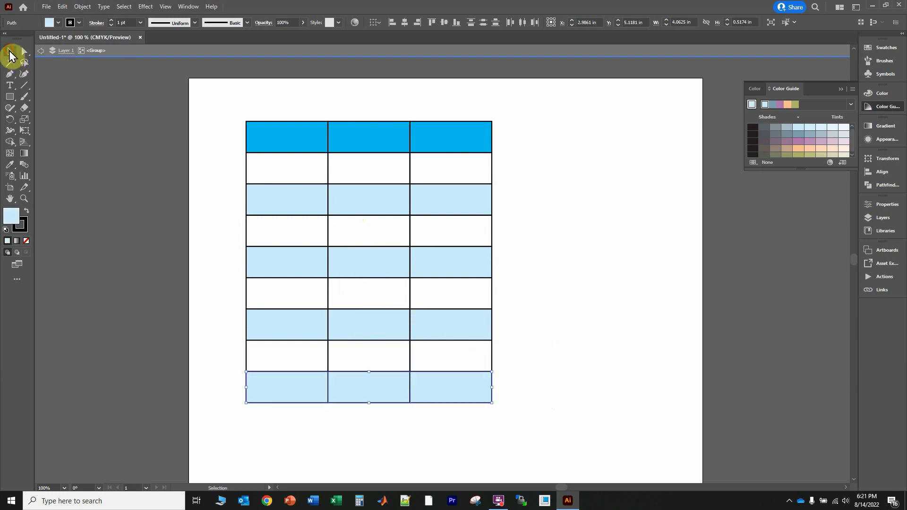
{"action": "left_click", "coordinate": [564, 245]}
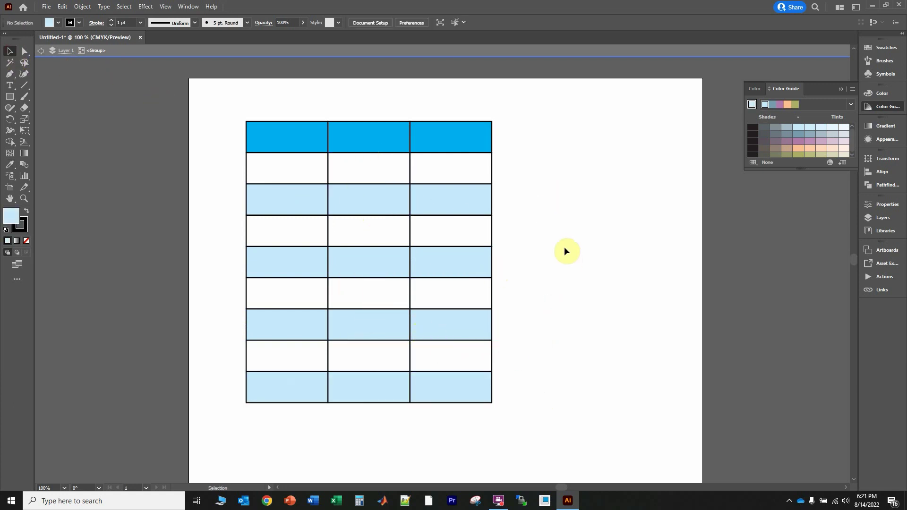
- Exit isolation mode, select the table group as a whole and deselect it
{"action": "double_click", "coordinate": [563, 248]}
{"action": "left_click", "coordinate": [279, 144]}
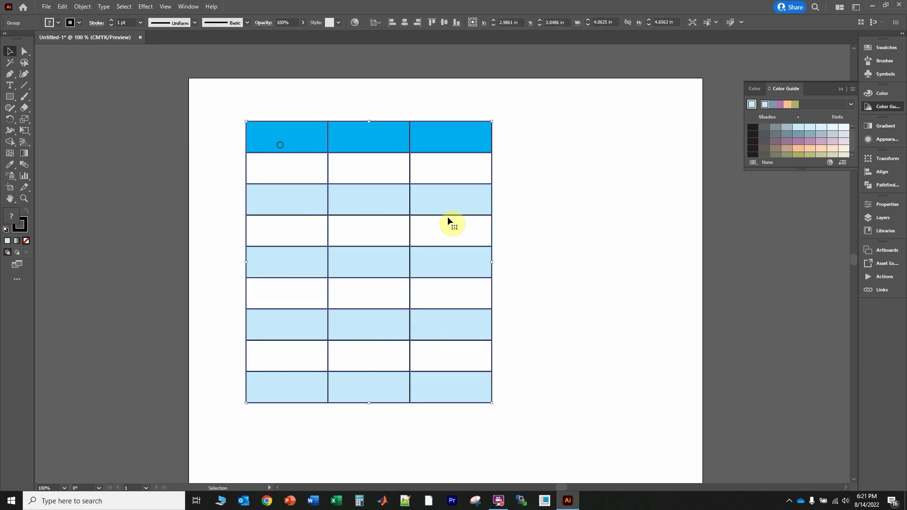
{"action": "left_click", "coordinate": [562, 249]}
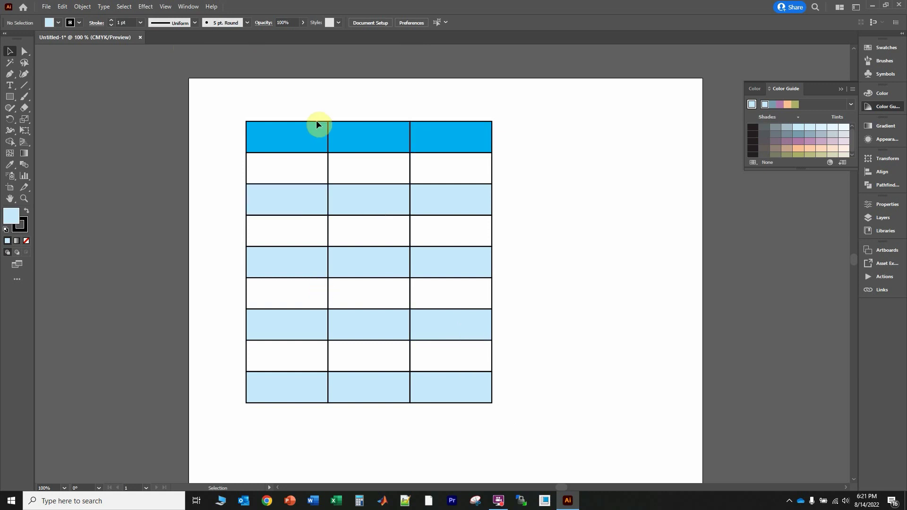
- Duplicate the table group beside the original at about X 7.45 in, Y 4.04 in, and clear the selection
{"action": "left_click", "coordinate": [289, 137]}
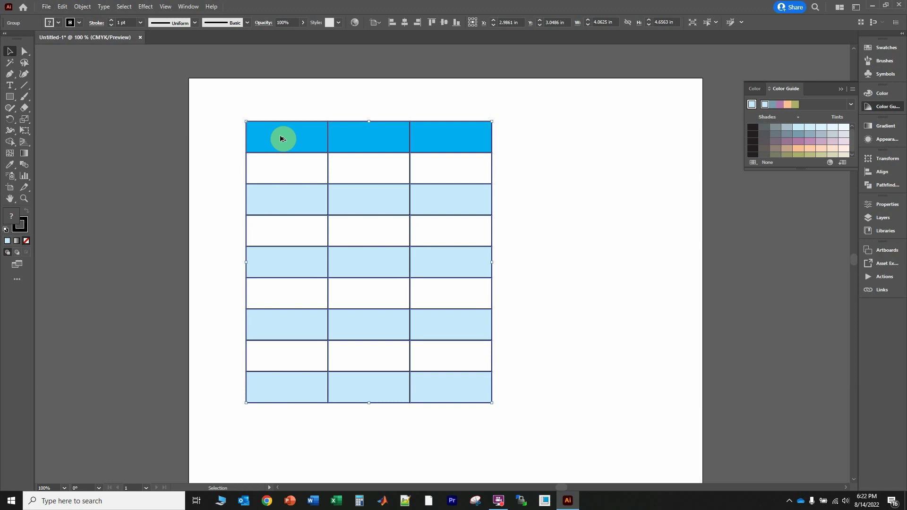
{"action": "double_click", "coordinate": [276, 138]}
{"action": "left_click_drag", "start_coordinate": [276, 141], "coordinate": [546, 200]}
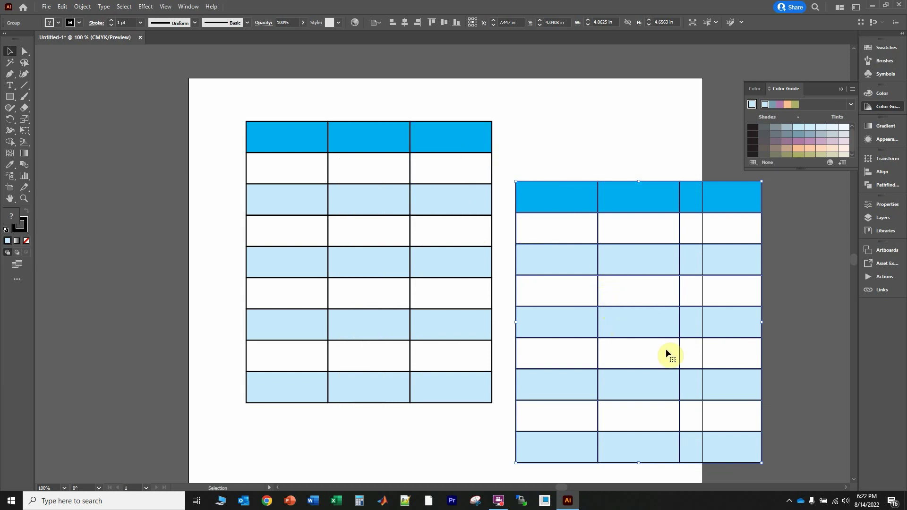
{"action": "left_click", "coordinate": [568, 154]}
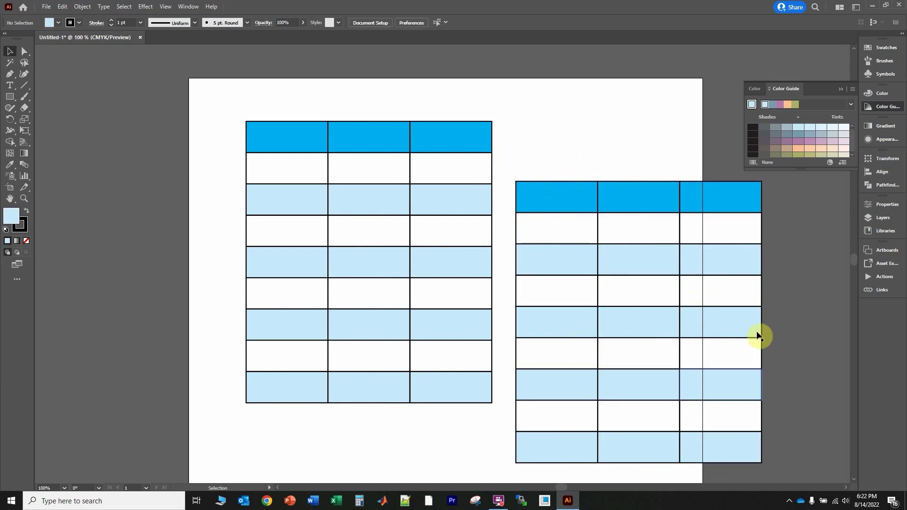
{"action": "left_click", "coordinate": [301, 143]}
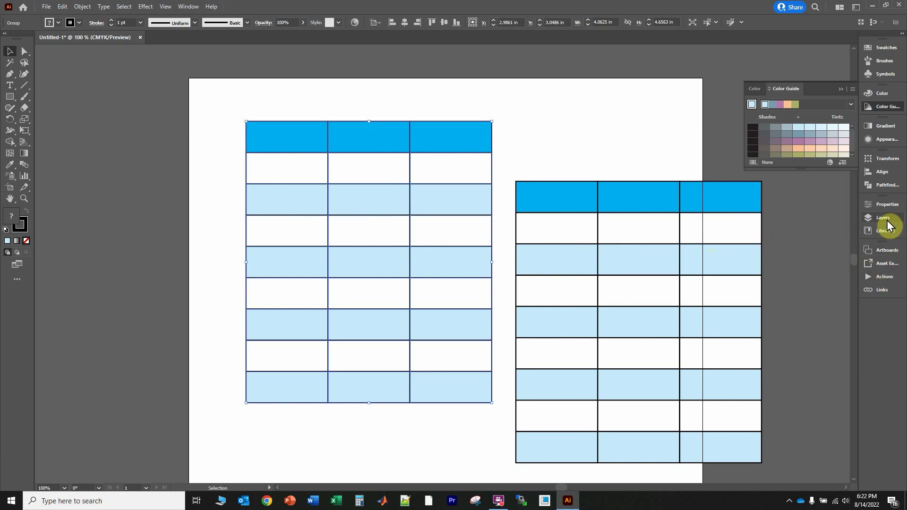
{"action": "left_click", "coordinate": [188, 6]}
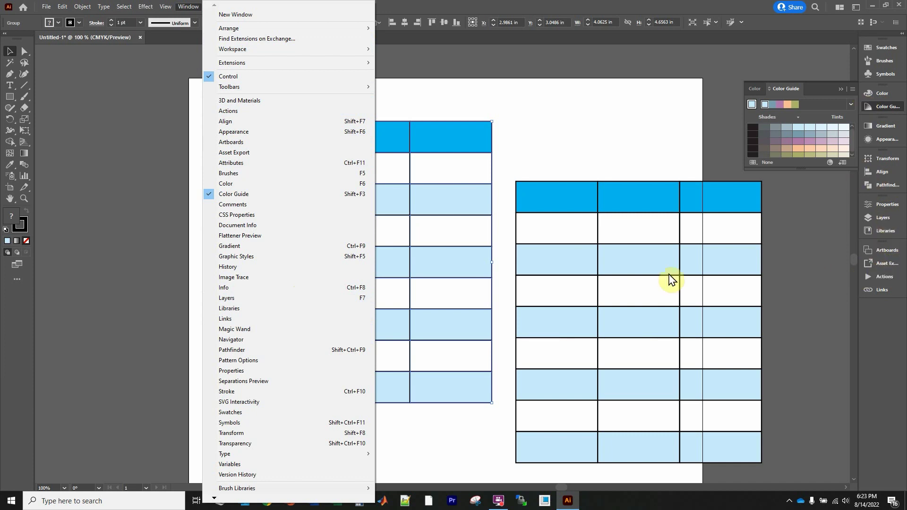
{"action": "left_click", "coordinate": [791, 287]}
{"action": "left_click", "coordinate": [559, 248]}
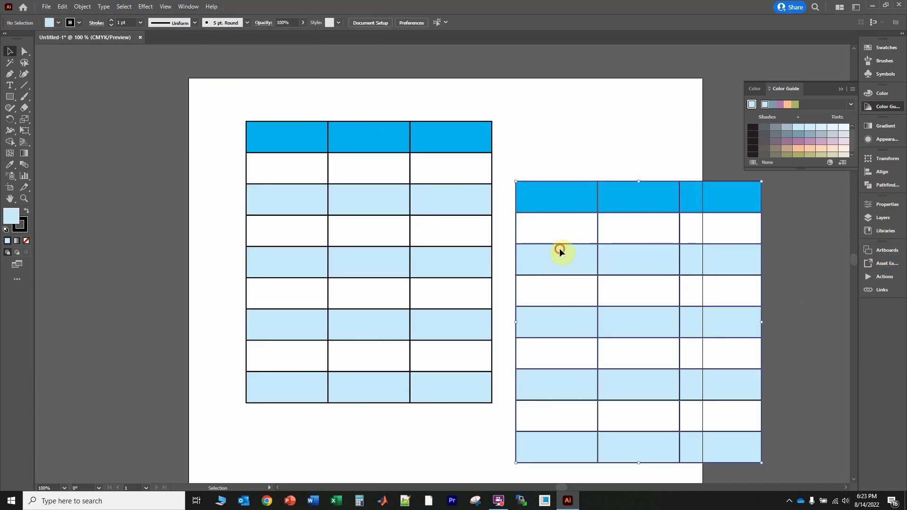
- Expand Layer 1 in the layer list and select each table group in turn to identify which table it is
{"action": "left_click", "coordinate": [293, 208]}
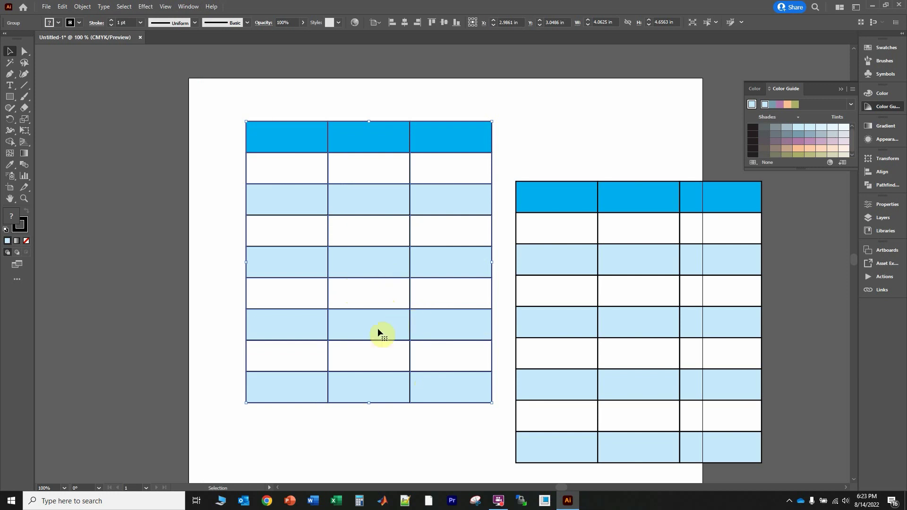
{"action": "left_click", "coordinate": [883, 217]}
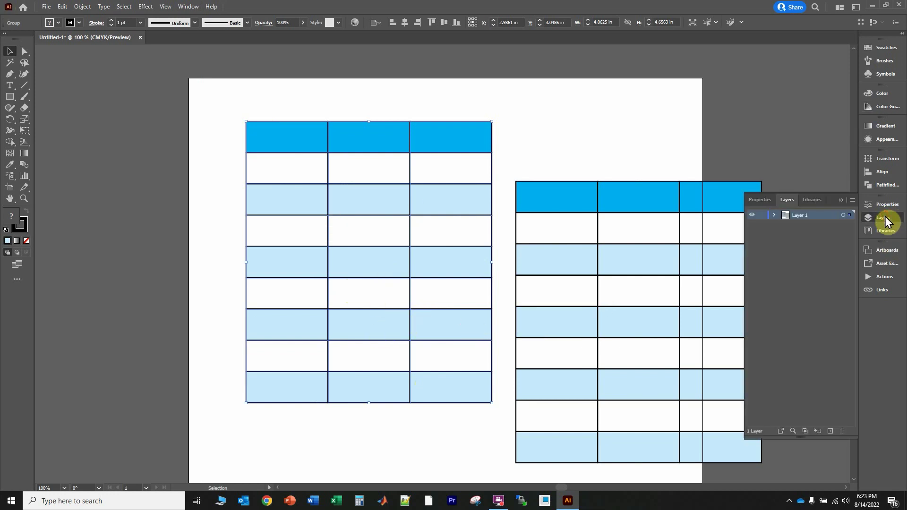
{"action": "left_click", "coordinate": [774, 216]}
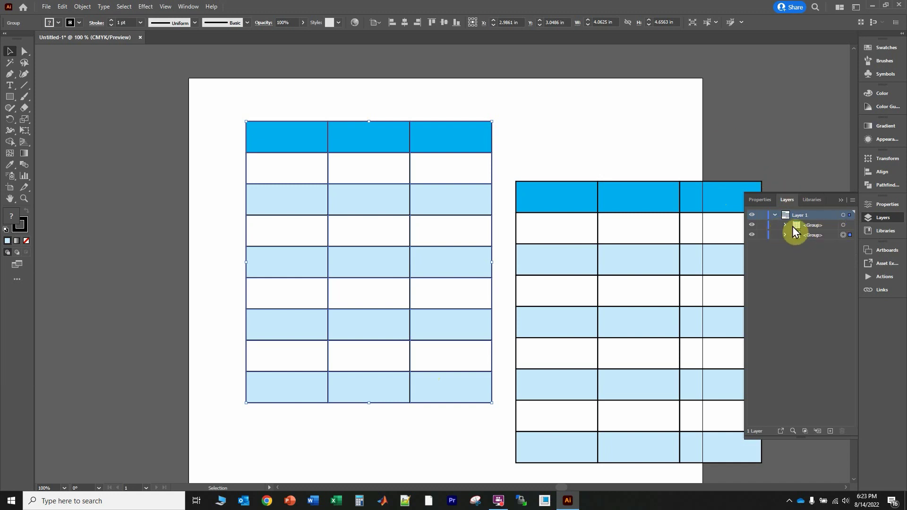
{"action": "left_click", "coordinate": [819, 224]}
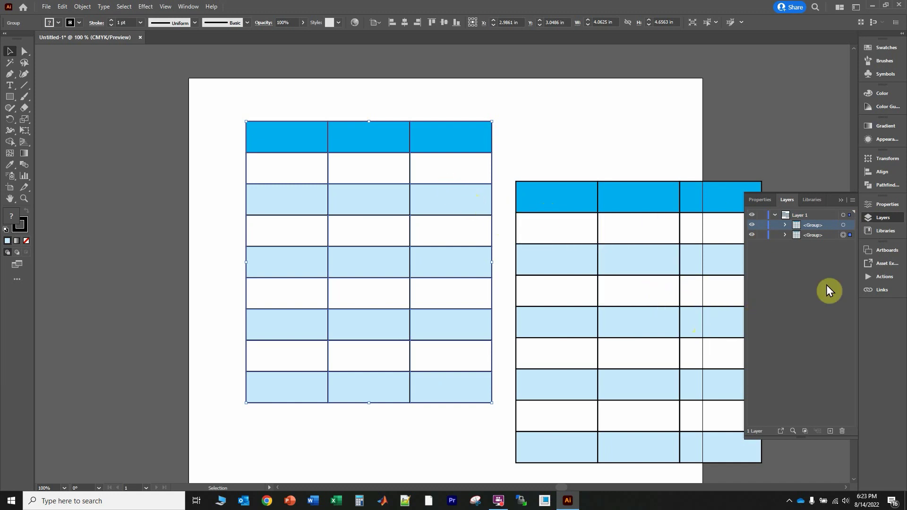
{"action": "left_click", "coordinate": [844, 226]}
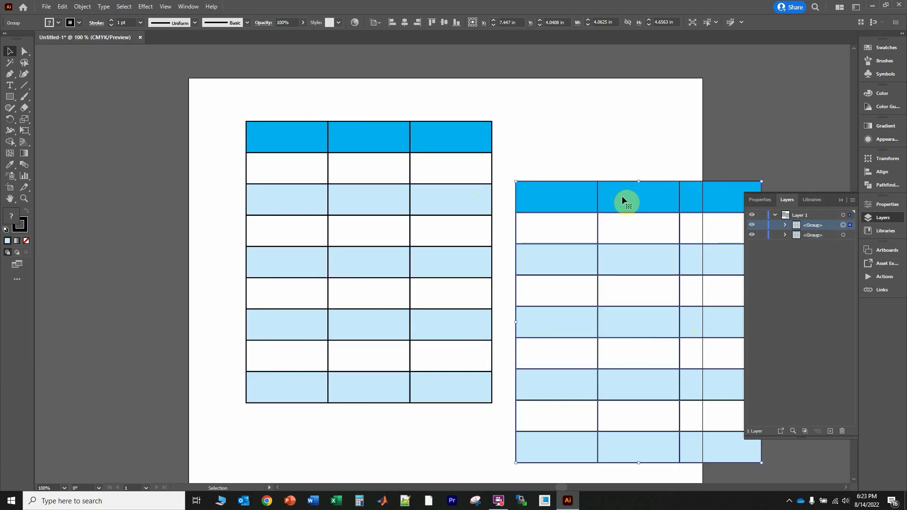
{"action": "left_click", "coordinate": [843, 235]}
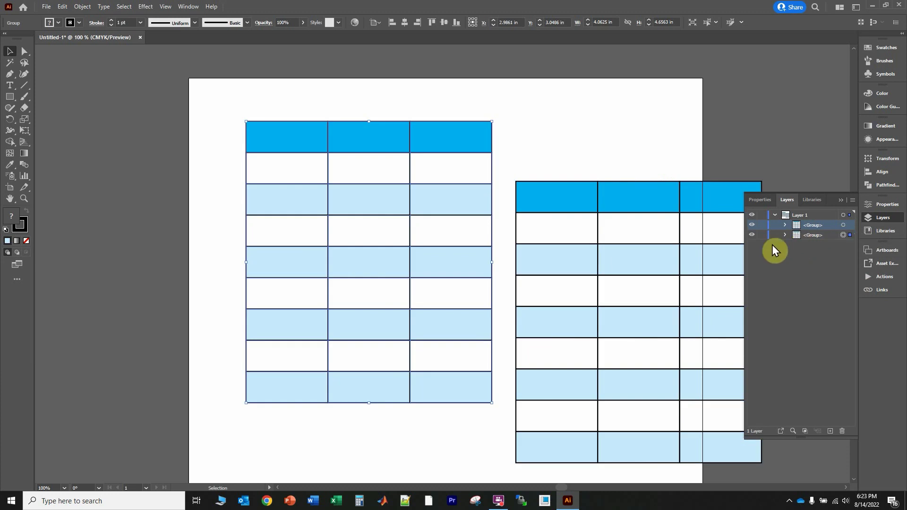
- Lock the original table's group, move the copy exactly on top of it, and deselect it
{"action": "left_click", "coordinate": [761, 236]}
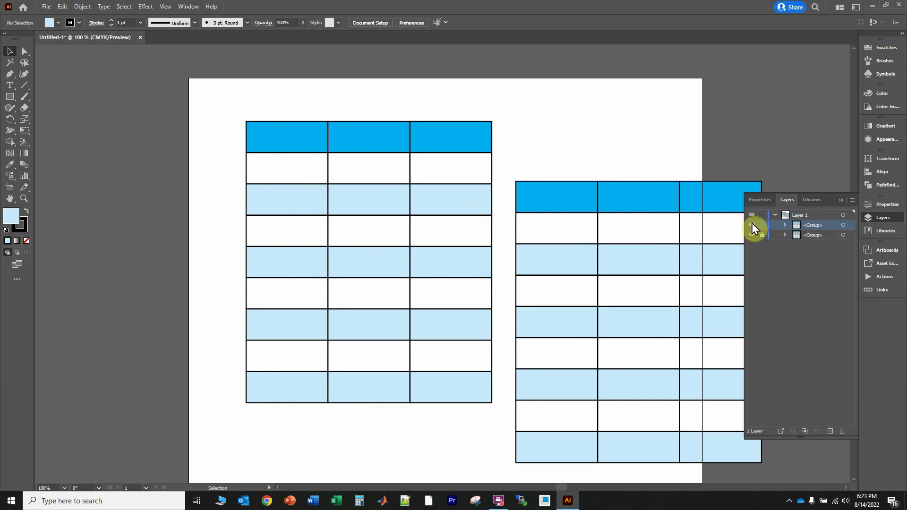
{"action": "left_click", "coordinate": [642, 222]}
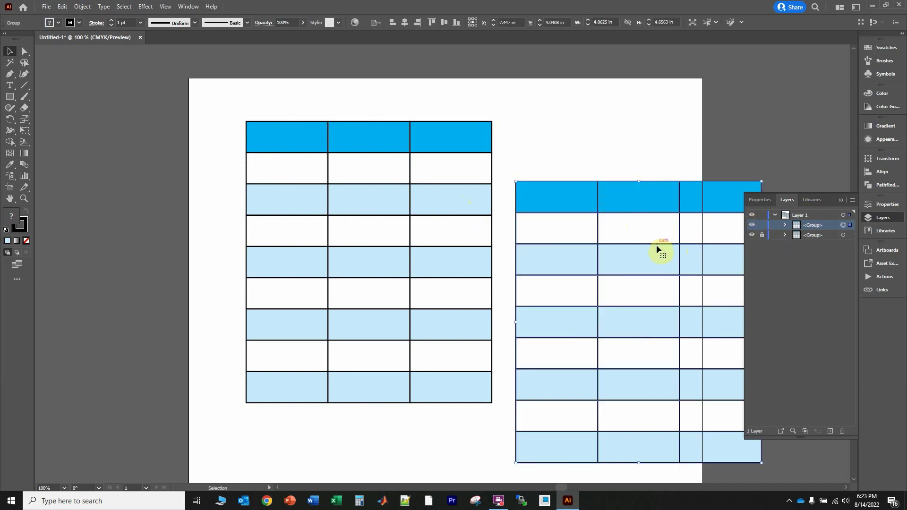
{"action": "left_click_drag", "start_coordinate": [658, 250], "coordinate": [398, 170]}
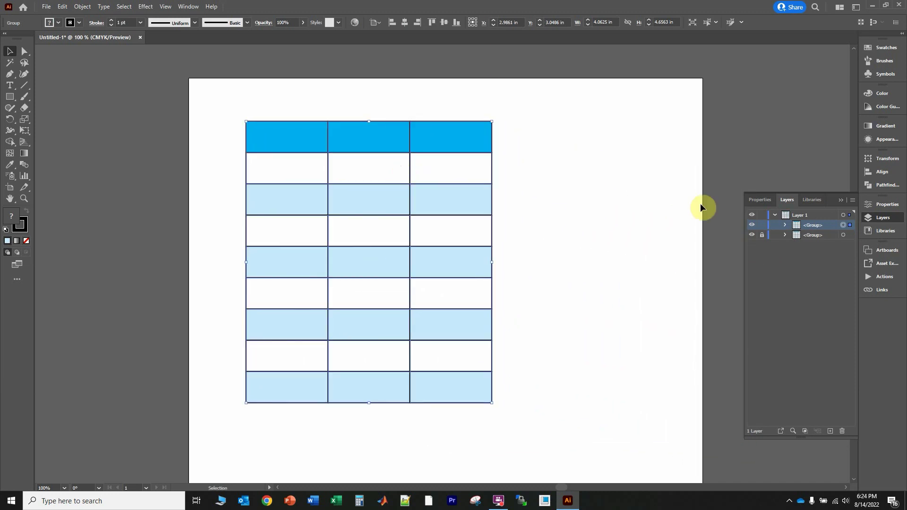
{"action": "left_click", "coordinate": [600, 180]}
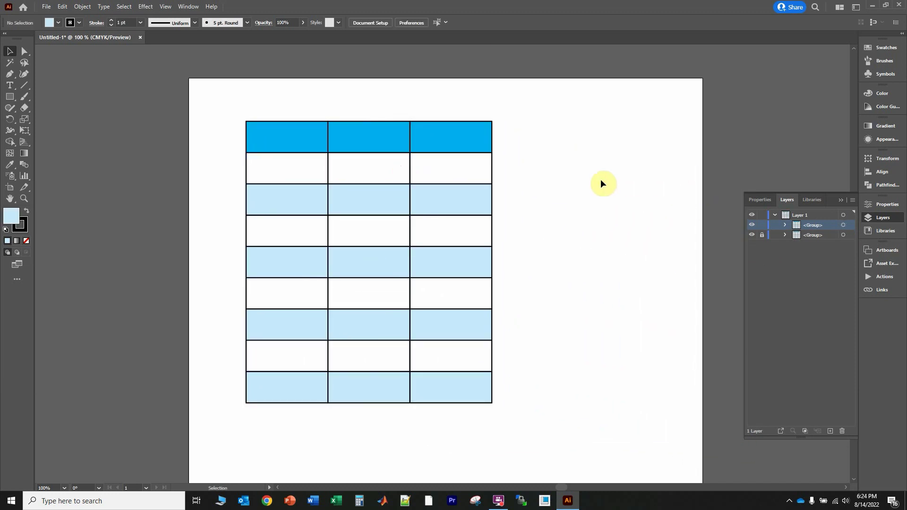
{"action": "left_click", "coordinate": [841, 198]}
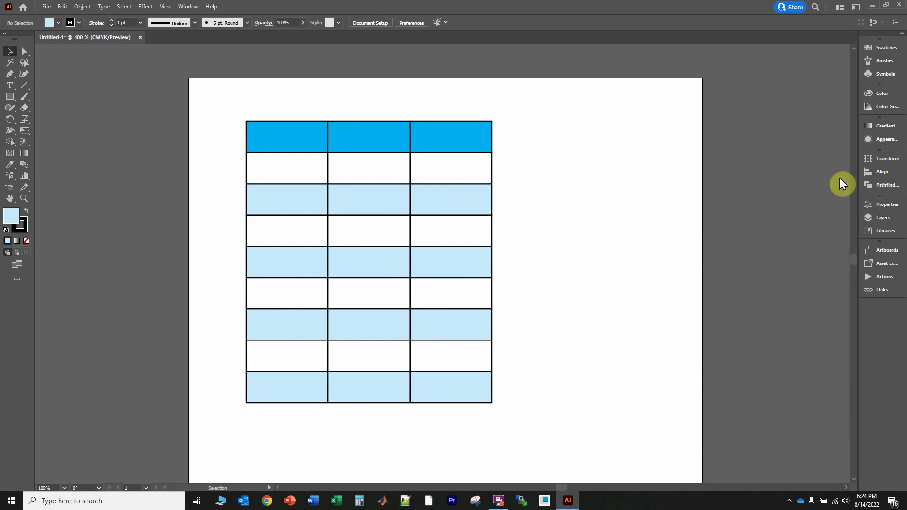
{"action": "left_click", "coordinate": [10, 85]}
{"action": "left_click", "coordinate": [10, 51]}
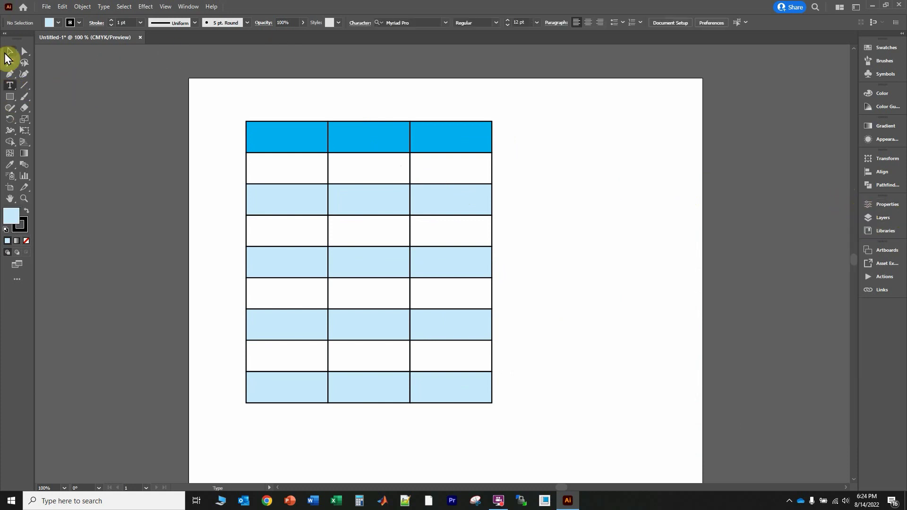
- Ungroup the unlocked table copy into separate cells and deselect it
{"action": "left_click", "coordinate": [298, 141]}
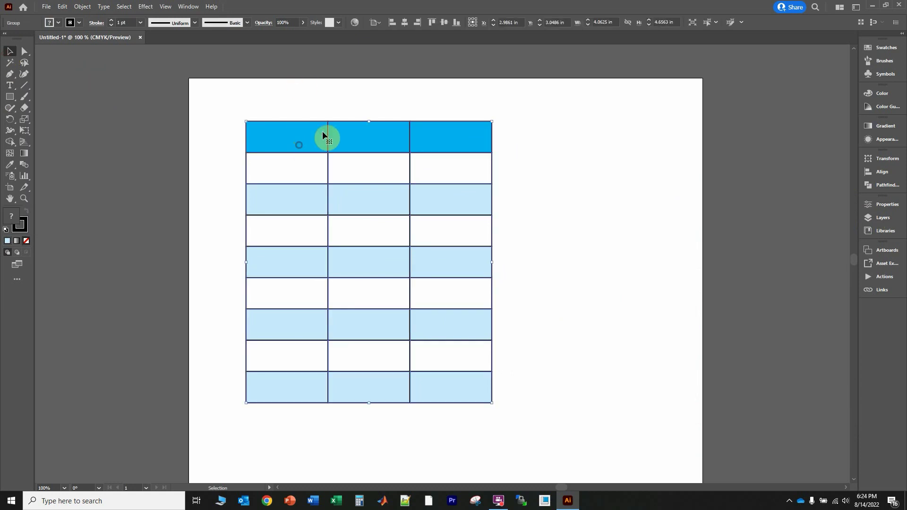
{"action": "right_click", "coordinate": [284, 146]}
{"action": "left_click", "coordinate": [310, 280]}
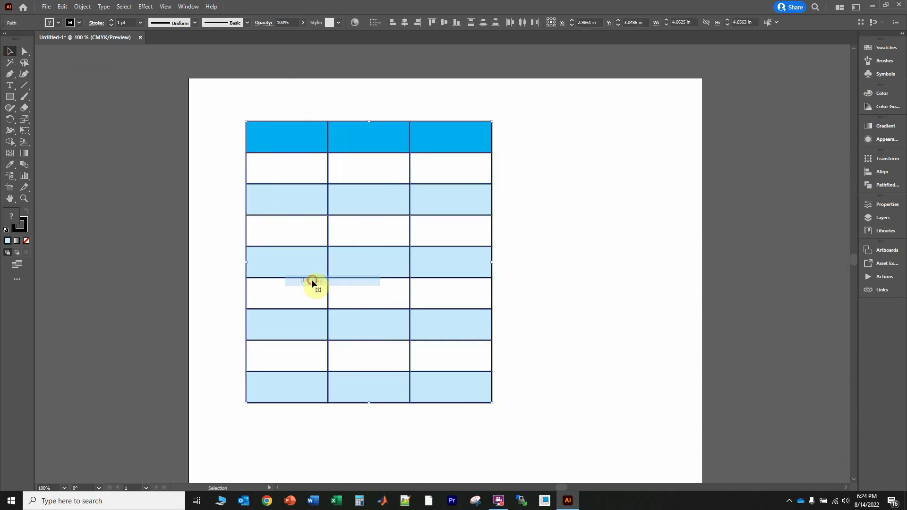
{"action": "left_click", "coordinate": [545, 204]}
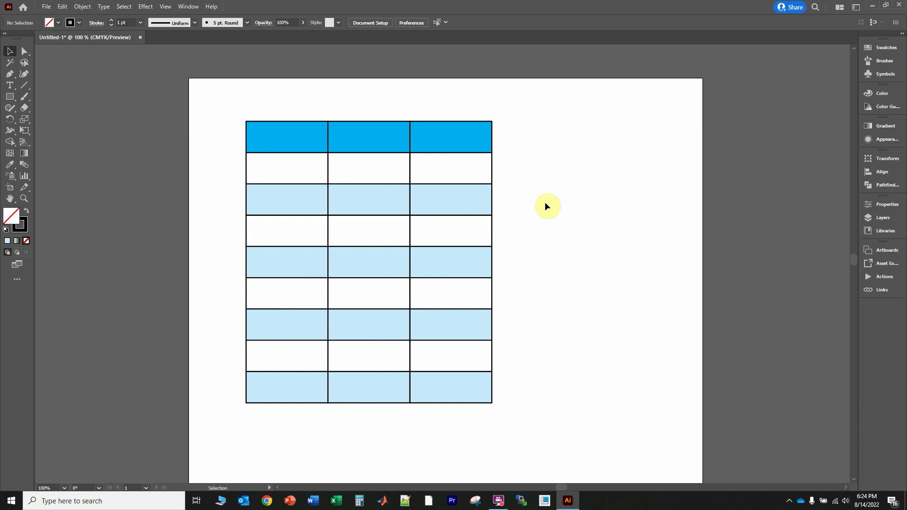
- Enter the area-type headings Name, Age and Grade in the three header cells and deselect the text
{"action": "left_click", "coordinate": [10, 85]}
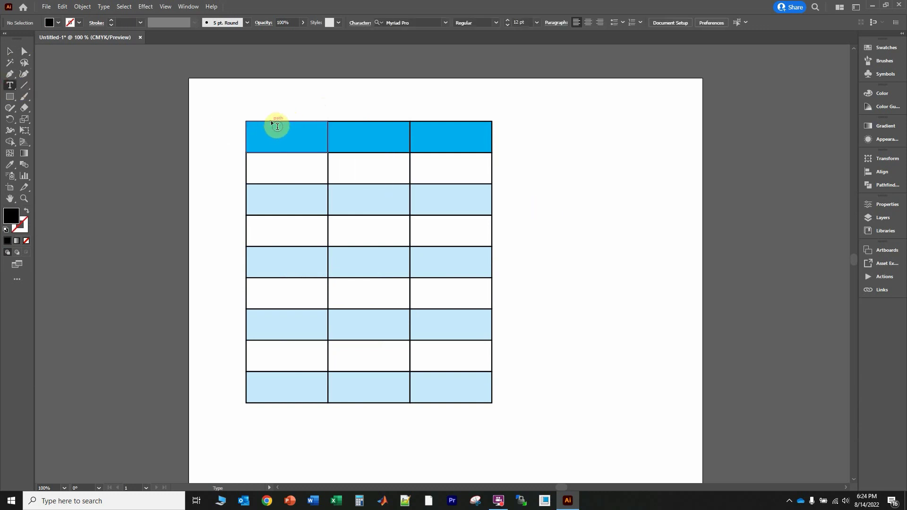
{"action": "left_click", "coordinate": [282, 125]}
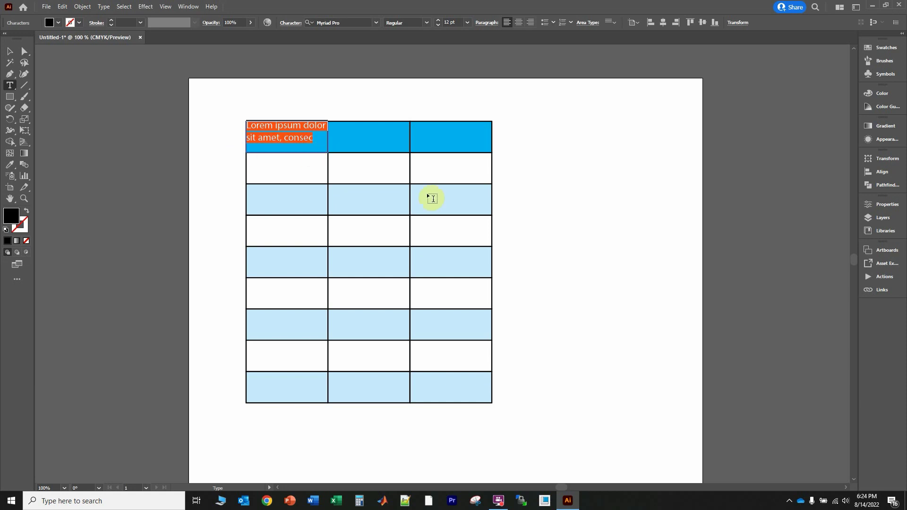
{"action": "type", "text": "Name"}
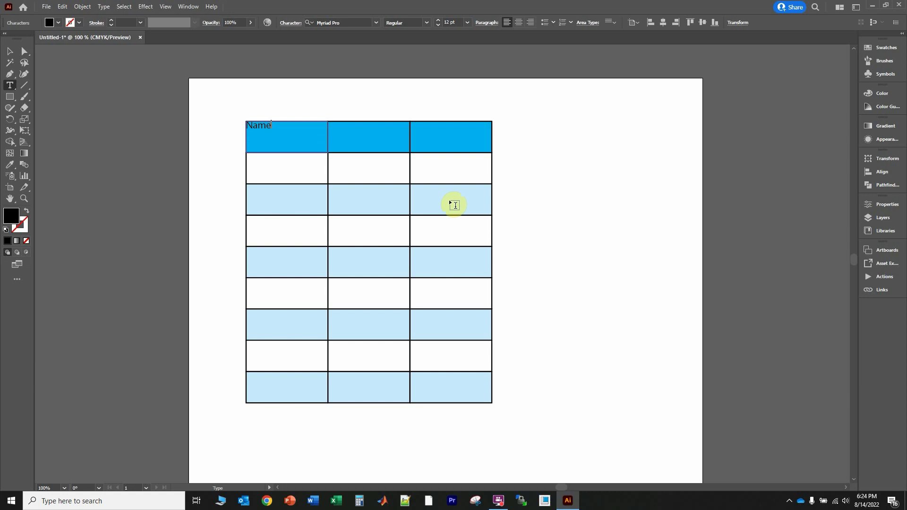
{"action": "left_click", "coordinate": [357, 125]}
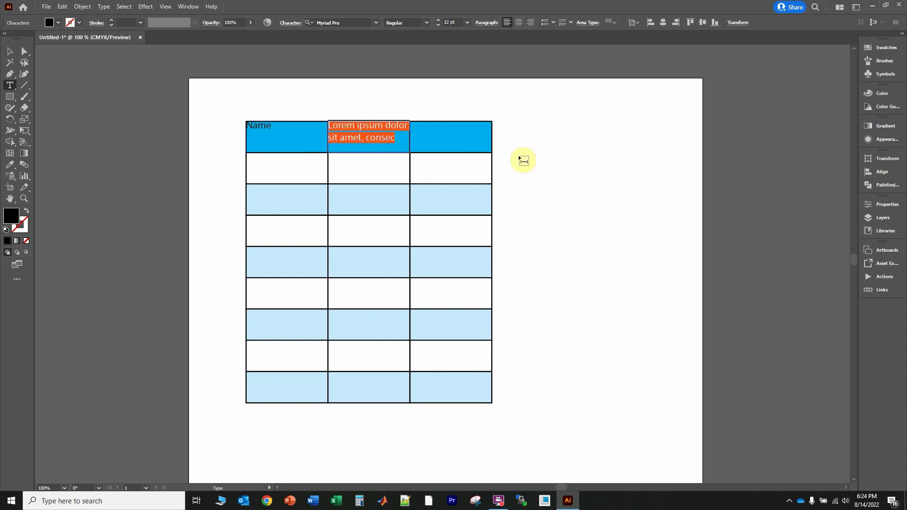
{"action": "type", "text": "Age"}
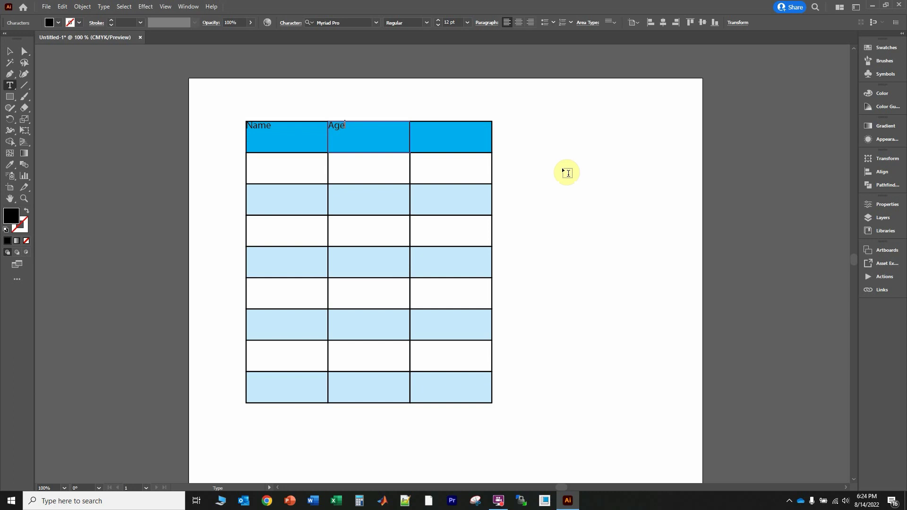
{"action": "left_click", "coordinate": [448, 127]}
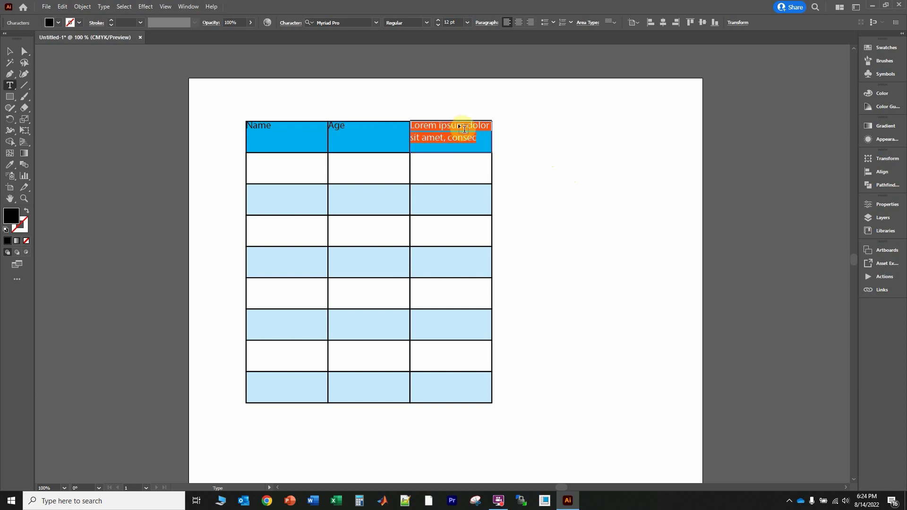
{"action": "type", "text": "Grade"}
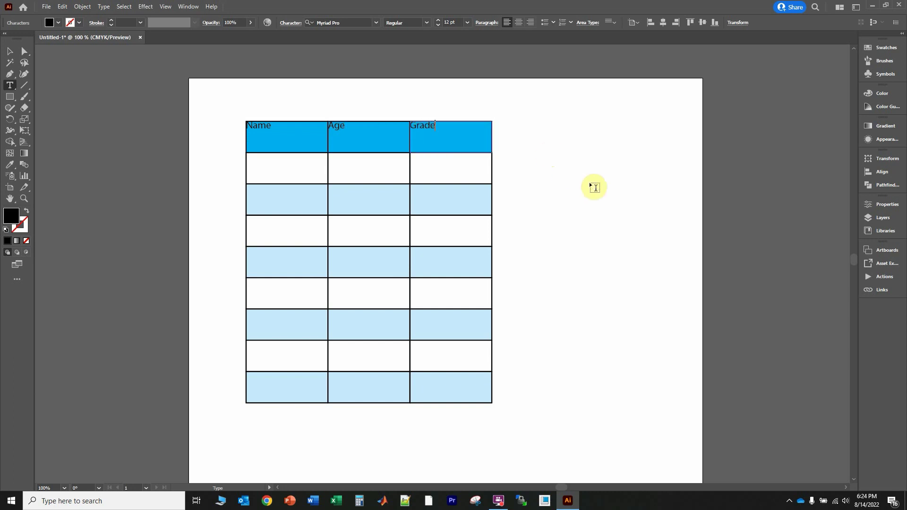
{"action": "left_click", "coordinate": [10, 52]}
{"action": "left_click", "coordinate": [232, 101]}
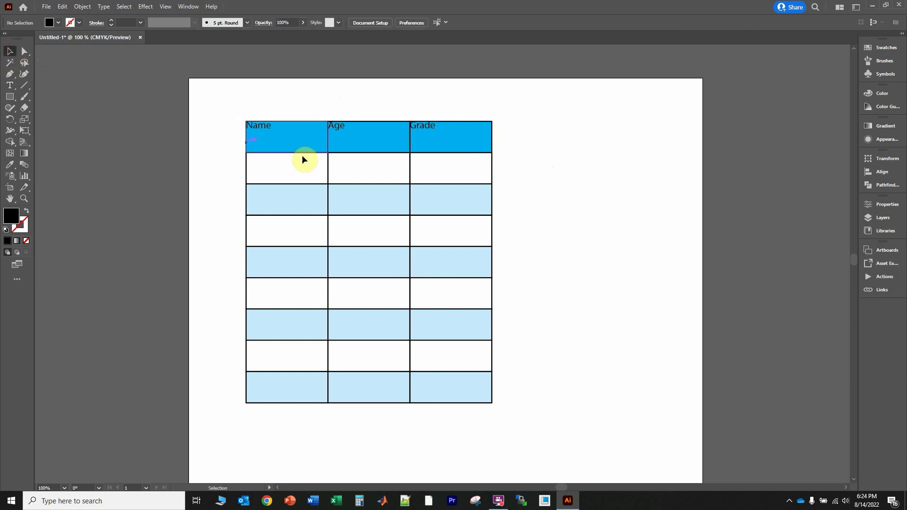
- Try moving the Name heading's text box out of the table, undo the move, and briefly select all three headings
{"action": "left_click", "coordinate": [368, 142]}
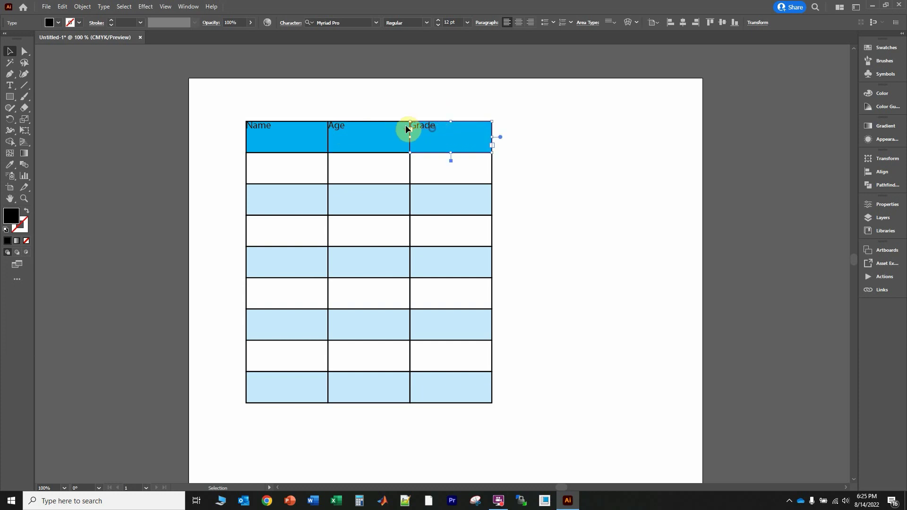
{"action": "left_click_drag", "start_coordinate": [264, 132], "coordinate": [215, 82]}
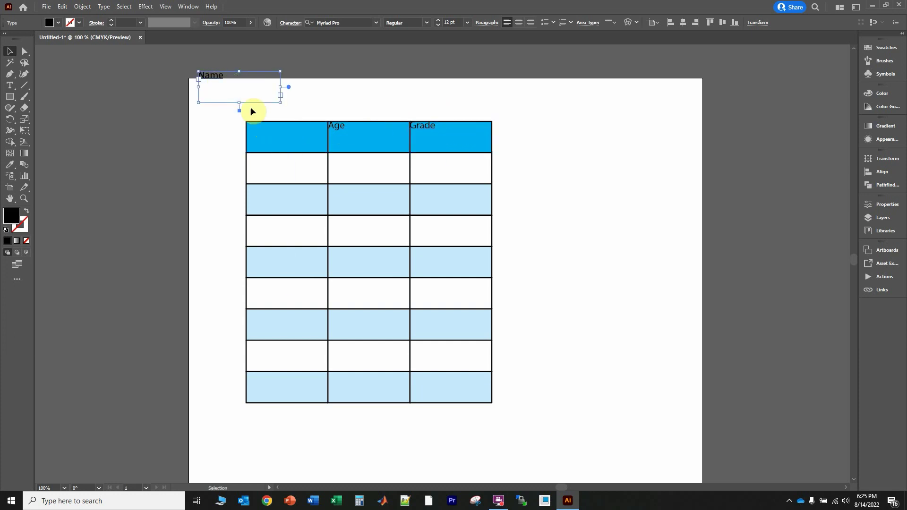
{"action": "key", "text": "a"}
{"action": "key", "text": "ctrl+z"}
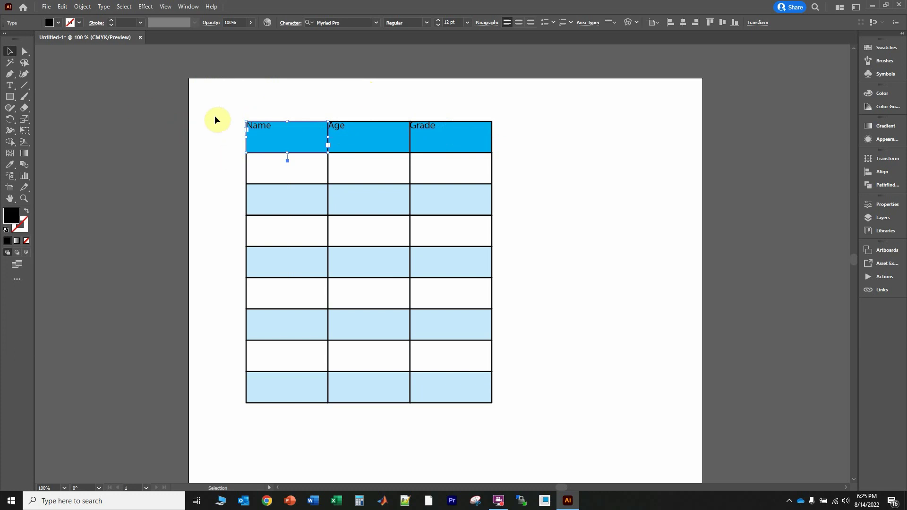
{"action": "left_click_drag", "start_coordinate": [214, 116], "coordinate": [529, 155]}
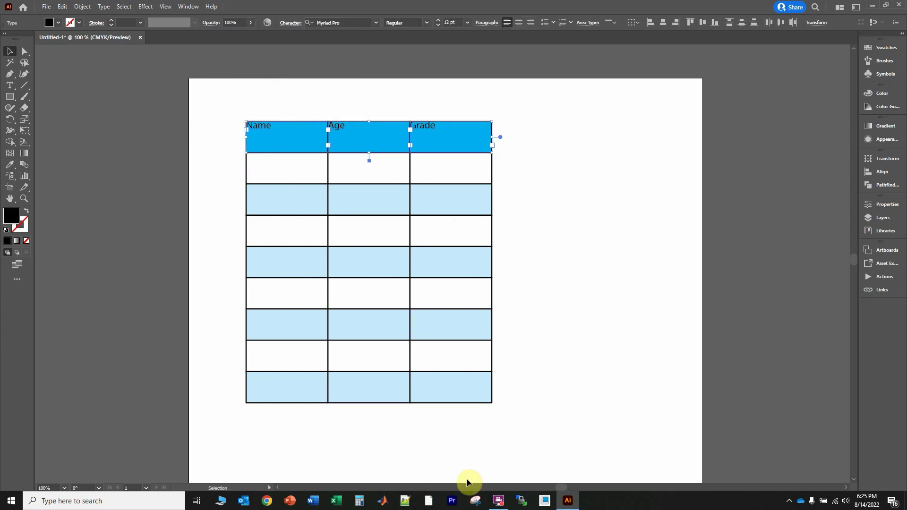
{"action": "left_click", "coordinate": [181, 188]}
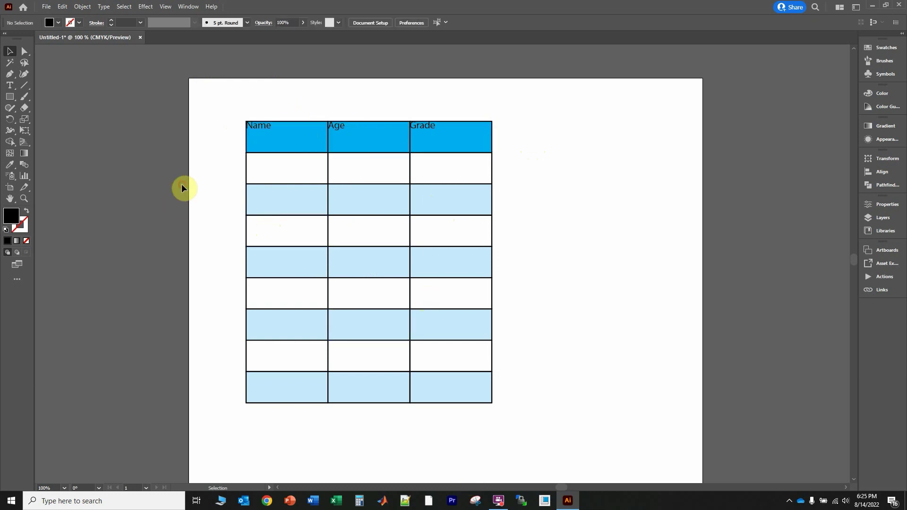
- Enter the student's first name and a Grade of 95 in the first row below the header
{"action": "left_click", "coordinate": [10, 85]}
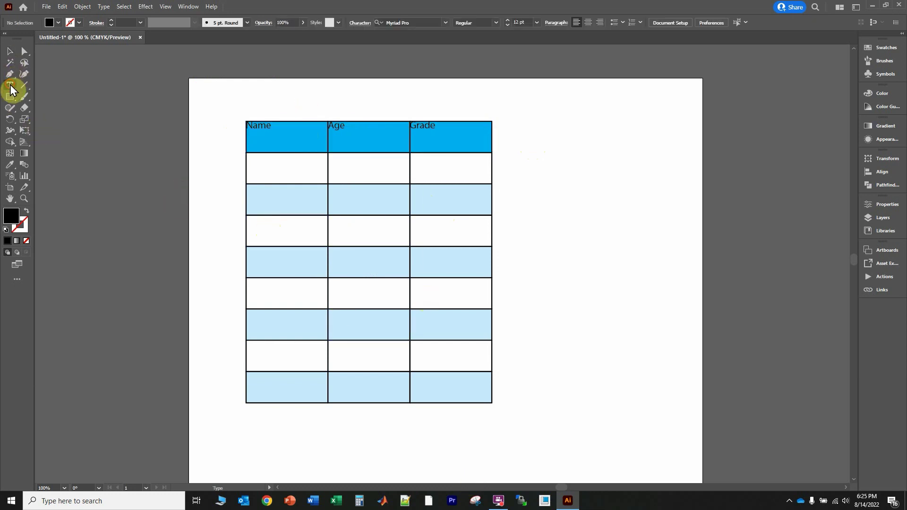
{"action": "left_click", "coordinate": [252, 174]}
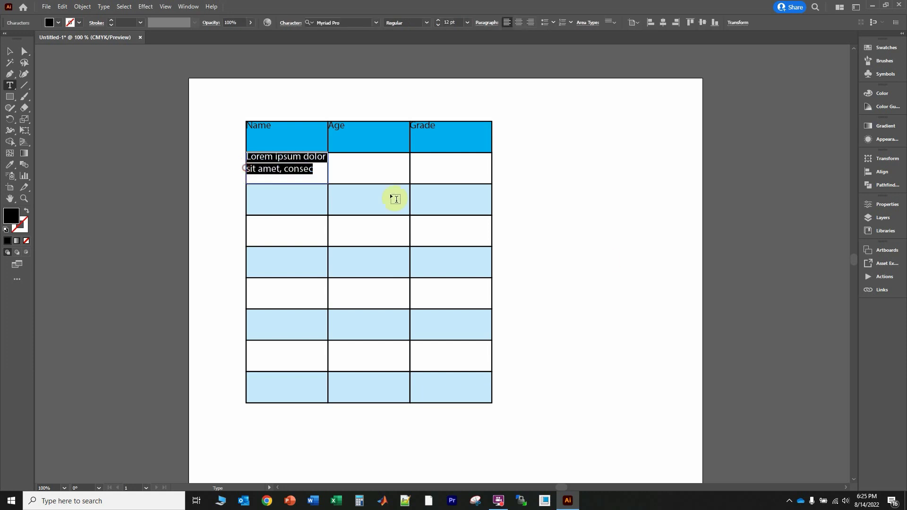
{"action": "type", "text": "John"}
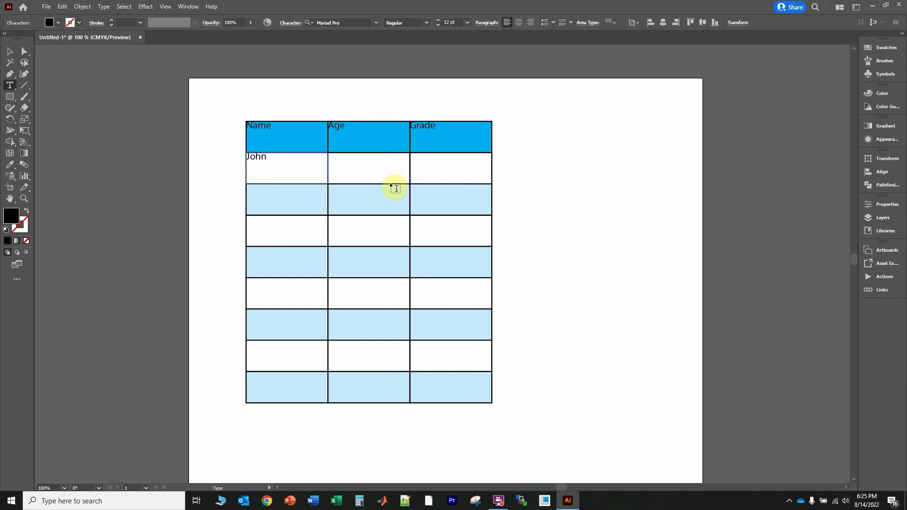
{"action": "left_click", "coordinate": [410, 169]}
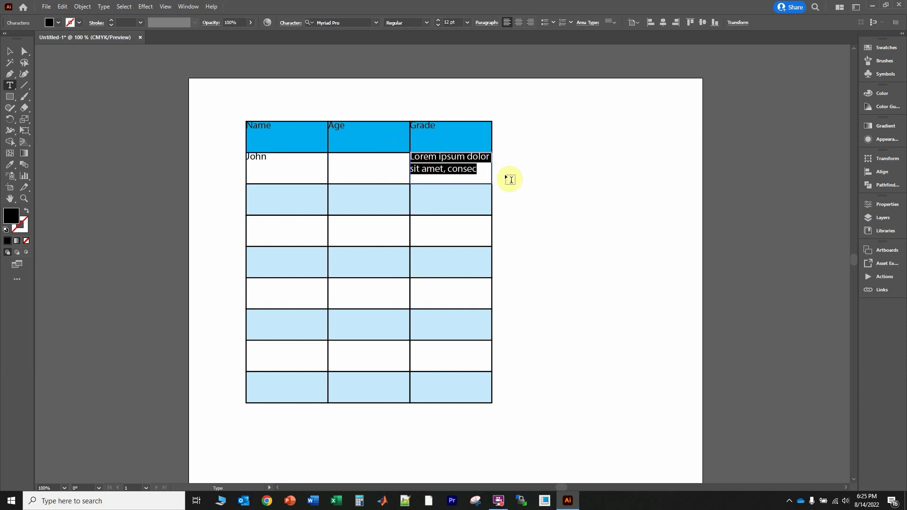
{"action": "type", "text": "95"}
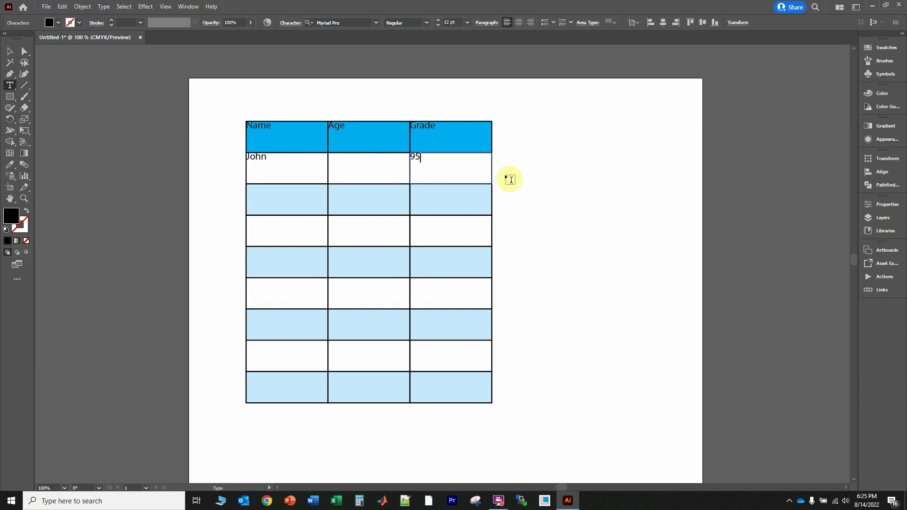
{"action": "key", "text": "Escape"}
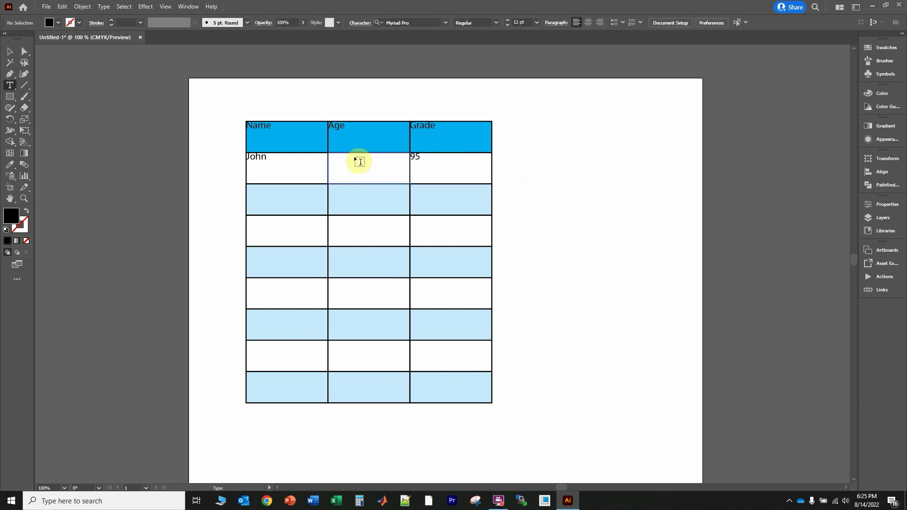
{"action": "left_click", "coordinate": [342, 157]}
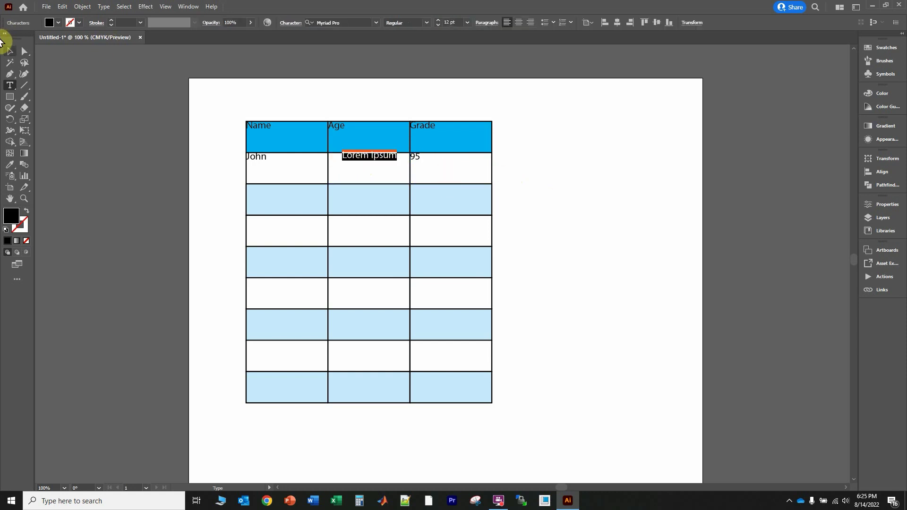
{"action": "left_click", "coordinate": [9, 52]}
{"action": "key", "text": "Delete"}
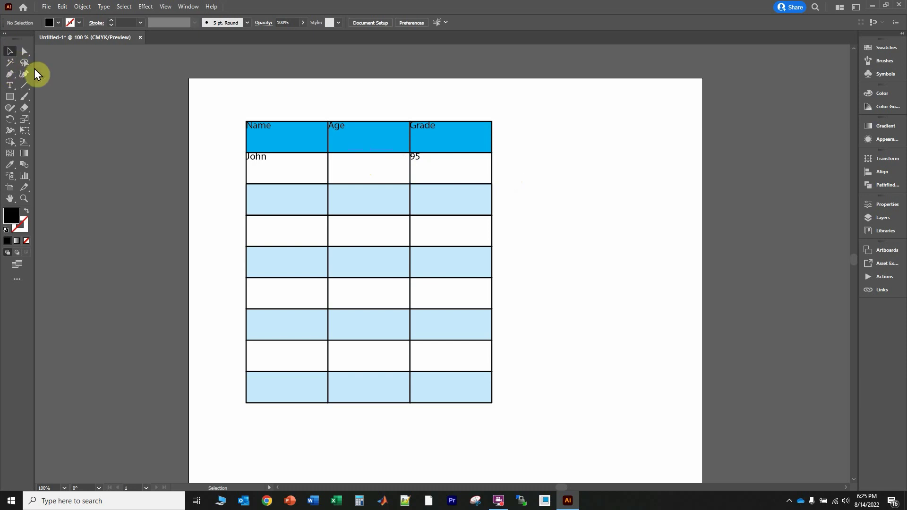
- Enter 12 as area type in the Age cell of the first data row
{"action": "left_click", "coordinate": [13, 85]}
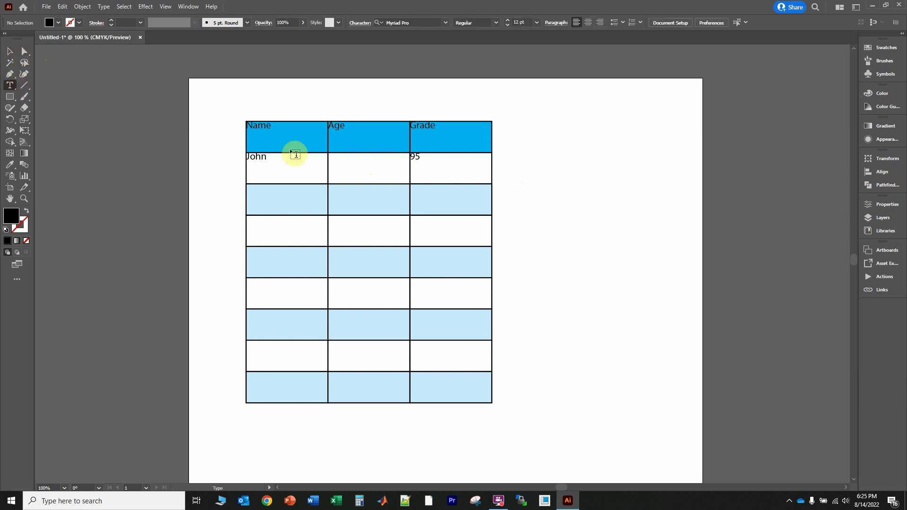
{"action": "left_click", "coordinate": [349, 159]}
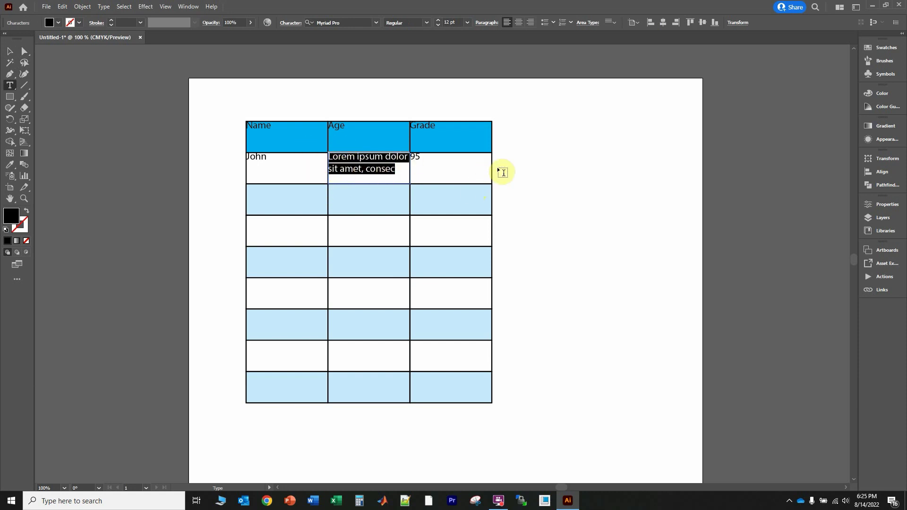
{"action": "type", "text": "12"}
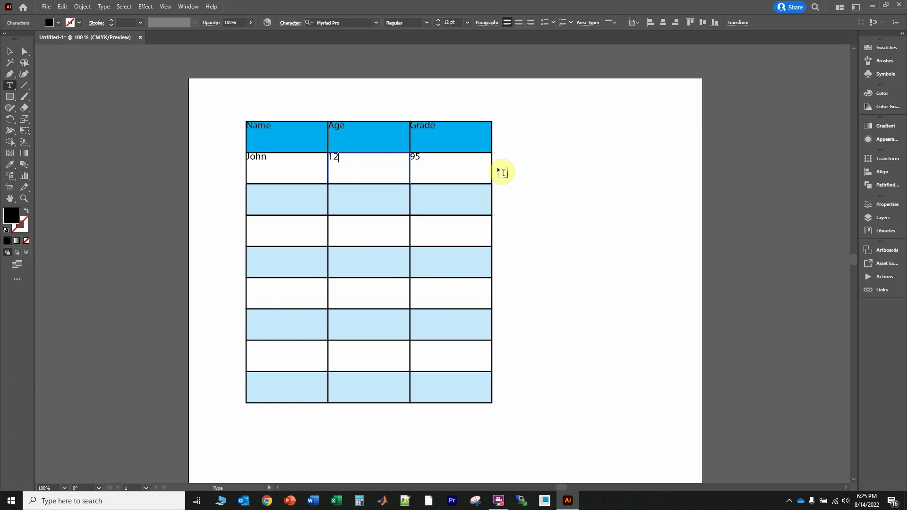
- Fill in the second data row with the student's first name, Age 11 and Grade 100
{"action": "left_click", "coordinate": [266, 188]}
{"action": "type", "text": "Bill"}
{"action": "left_click", "coordinate": [389, 186]}
{"action": "type", "text": "11"}
{"action": "left_click", "coordinate": [441, 212]}
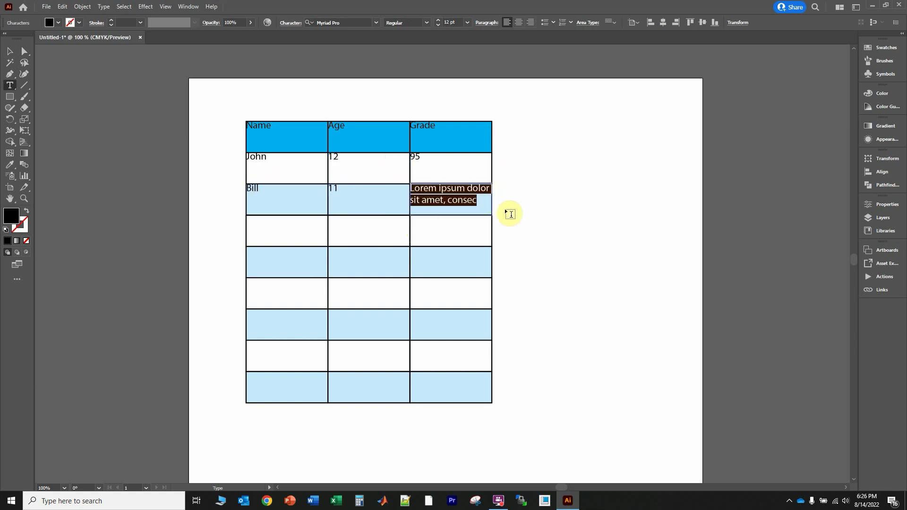
{"action": "type", "text": "100"}
- Enter the student's first name and Age 12 in the third data row
{"action": "left_click", "coordinate": [246, 228]}
{"action": "type", "text": "Jill"}
{"action": "left_click", "coordinate": [390, 247]}
{"action": "left_click", "coordinate": [485, 246]}
{"action": "left_click", "coordinate": [333, 246]}
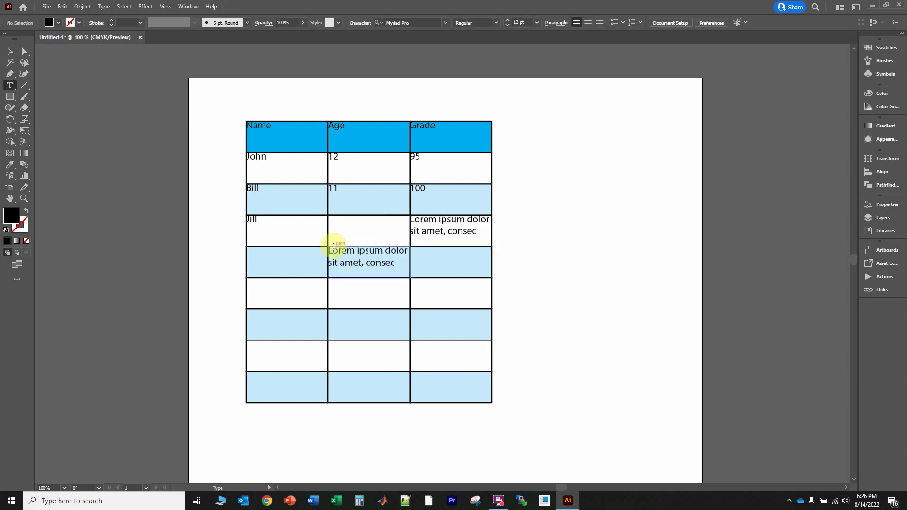
{"action": "left_click", "coordinate": [344, 217]}
{"action": "type", "text": "12"}
- Fill in the fourth data row with the student's first name, Age 11 and Grade 85, and set the third row's Grade to 98
{"action": "left_click", "coordinate": [277, 269], "text": "ctrl"}
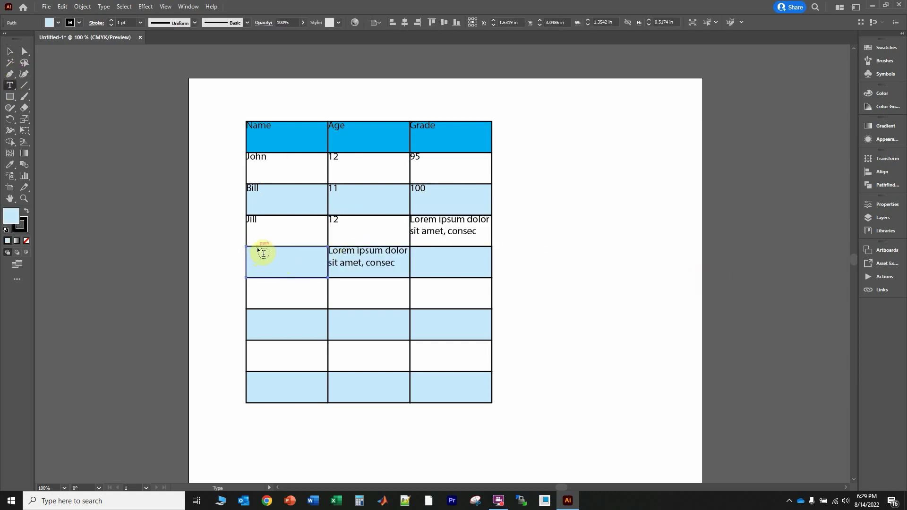
{"action": "left_click", "coordinate": [263, 254]}
{"action": "type", "text": "Jane"}
{"action": "left_click", "coordinate": [375, 246]}
{"action": "type", "text": "11"}
{"action": "left_click", "coordinate": [444, 252]}
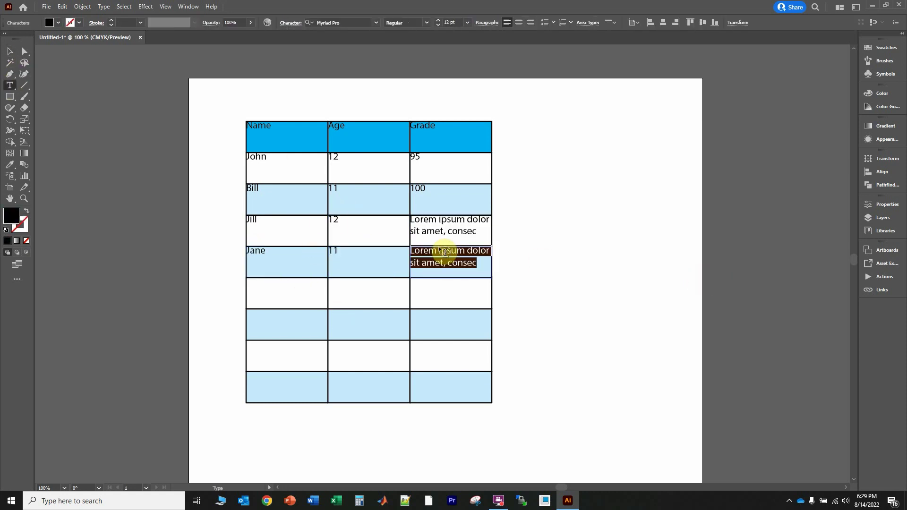
{"action": "type", "text": "85"}
{"action": "left_click", "coordinate": [463, 231]}
{"action": "type", "text": "98"}
- Fill in the fifth data row with the student's first name, Age 11 and Grade 70
{"action": "left_click", "coordinate": [313, 283]}
{"action": "type", "text": "B"}
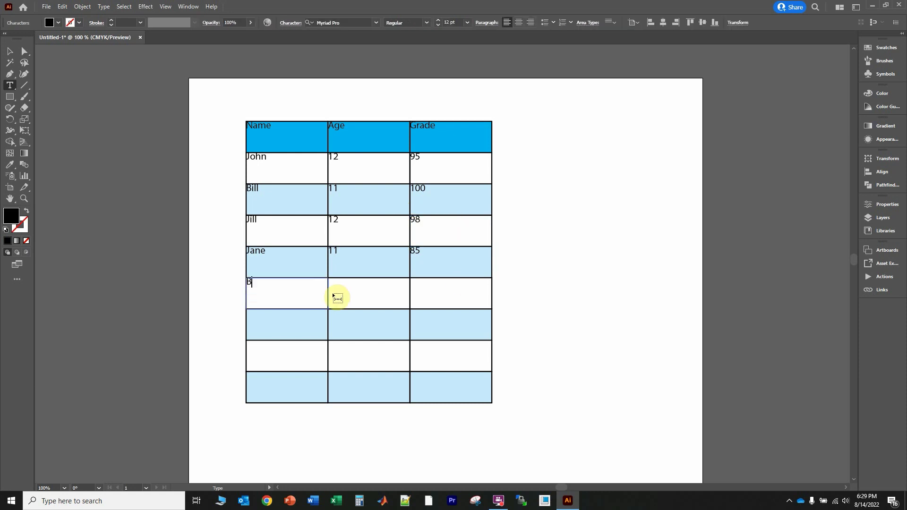
{"action": "type", "text": "ob"}
{"action": "left_click", "coordinate": [399, 302]}
{"action": "type", "text": "11"}
{"action": "left_click", "coordinate": [472, 298]}
{"action": "type", "text": "70"}
- Fill in the sixth data row with the student's first name, Age 12 and Grade 75
{"action": "left_click", "coordinate": [255, 314]}
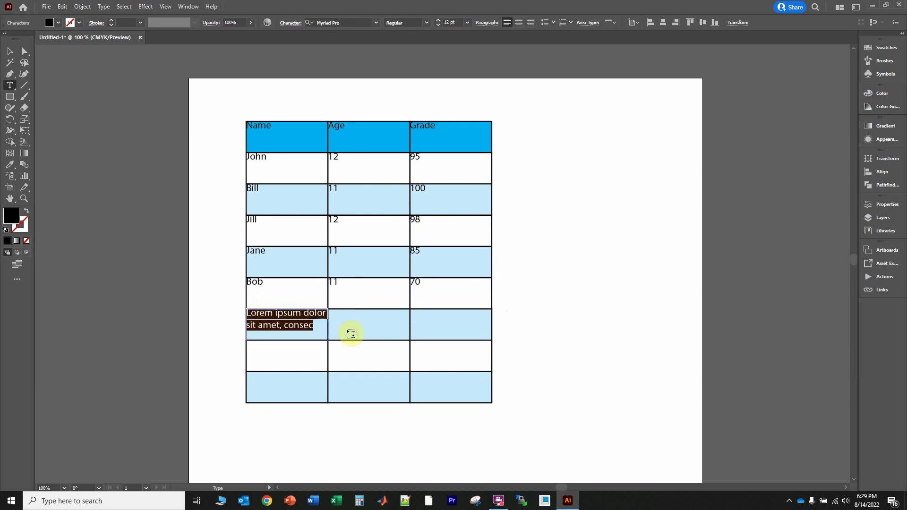
{"action": "type", "text": "Samantha"}
{"action": "left_click", "coordinate": [352, 321]}
{"action": "type", "text": "12"}
{"action": "left_click", "coordinate": [432, 316]}
{"action": "type", "text": "75"}
- Fill in the seventh data row with the student's first name, Age 12 and Grade 60
{"action": "left_click", "coordinate": [273, 349]}
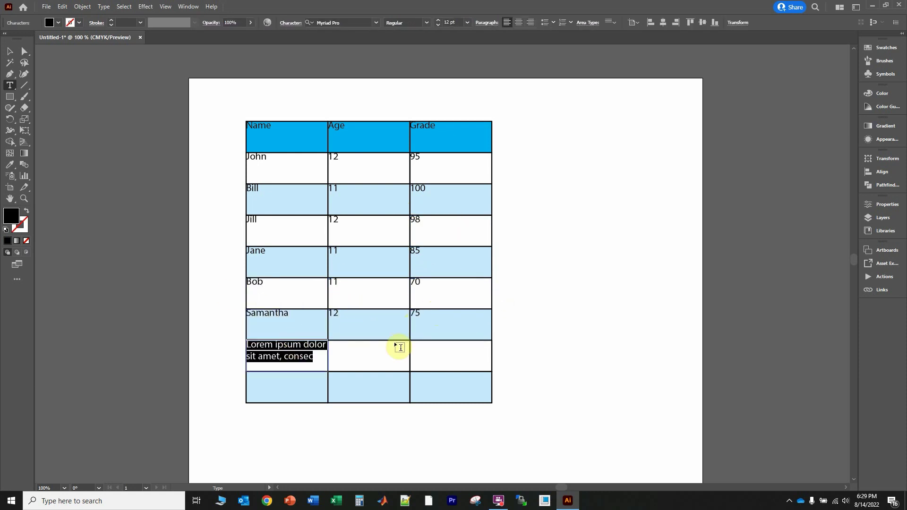
{"action": "type", "text": "Austin"}
{"action": "left_click", "coordinate": [389, 348]}
{"action": "type", "text": "12"}
{"action": "left_click", "coordinate": [441, 358]}
{"action": "type", "text": "60"}
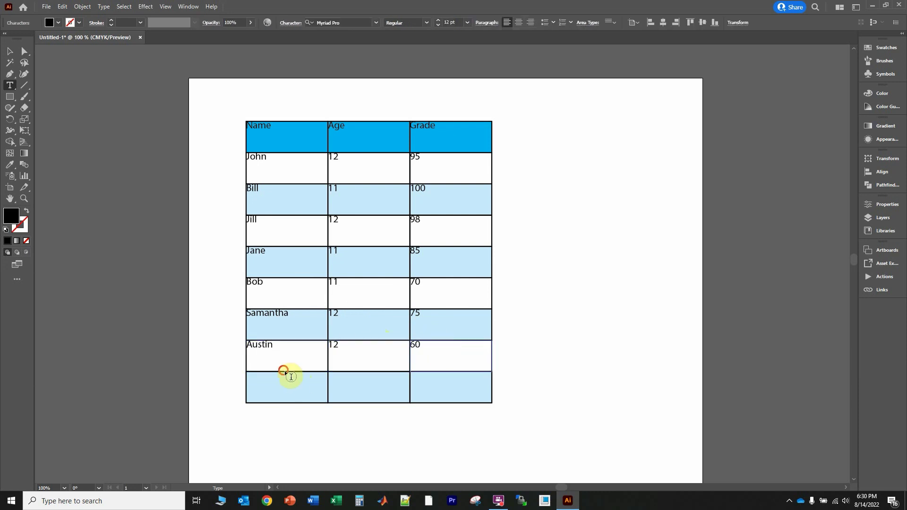
- Fill in the eighth data row with the student's first name, Age 11 and Grade 100
{"action": "left_click", "coordinate": [291, 377]}
{"action": "type", "text": "Barbara"}
{"action": "left_click", "coordinate": [359, 397]}
{"action": "type", "text": "11"}
{"action": "left_click", "coordinate": [427, 373]}
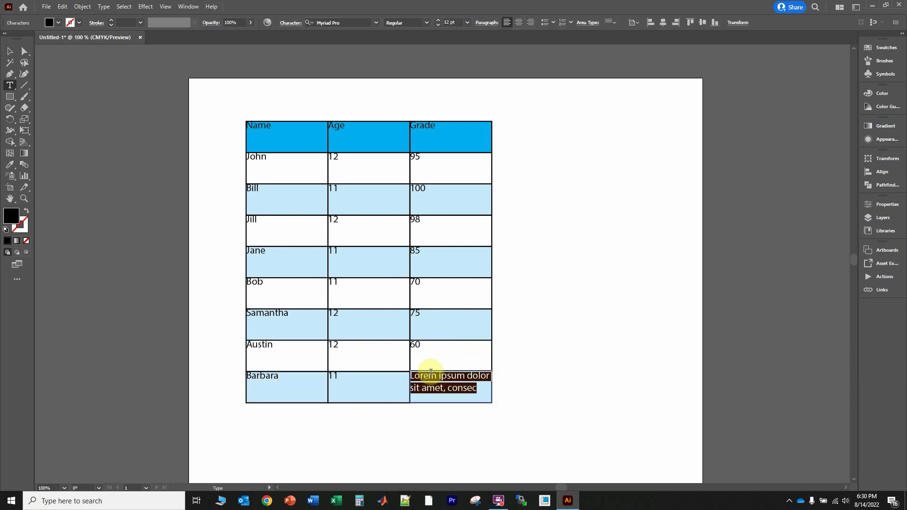
{"action": "type", "text": "100"}
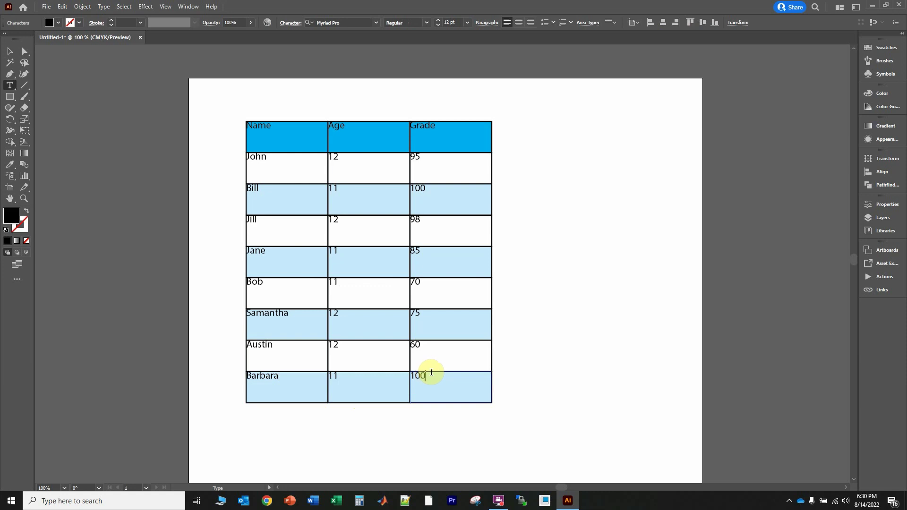
- Center the text in all table cells both horizontally and vertically
{"action": "left_click", "coordinate": [9, 51]}
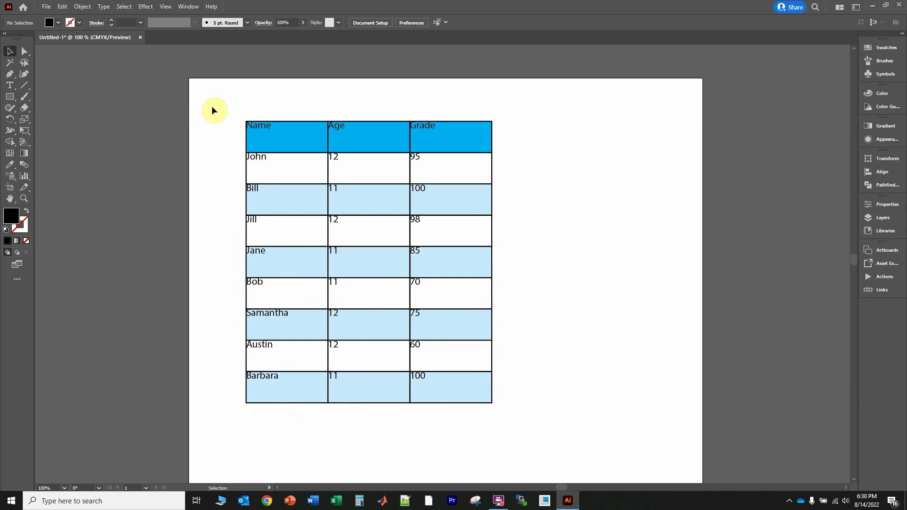
{"action": "left_click_drag", "start_coordinate": [214, 104], "coordinate": [597, 457]}
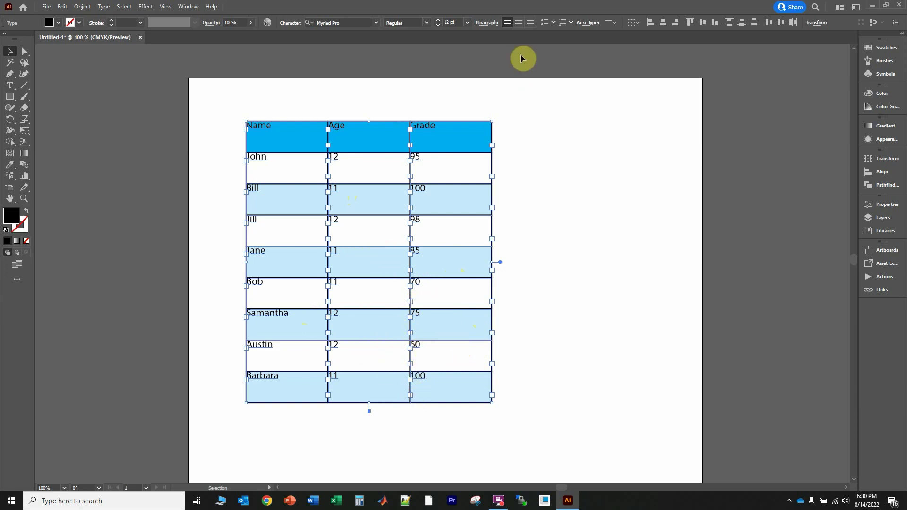
{"action": "left_click", "coordinate": [519, 22]}
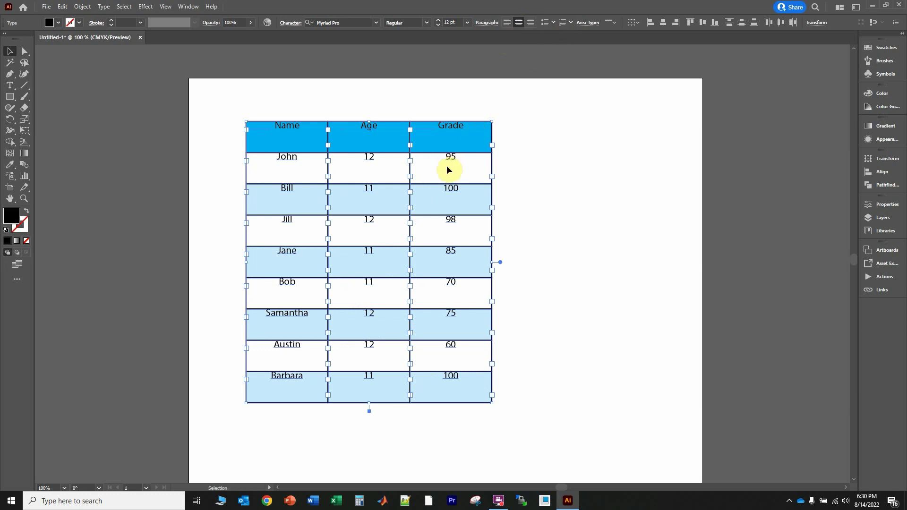
{"action": "left_click", "coordinate": [611, 22]}
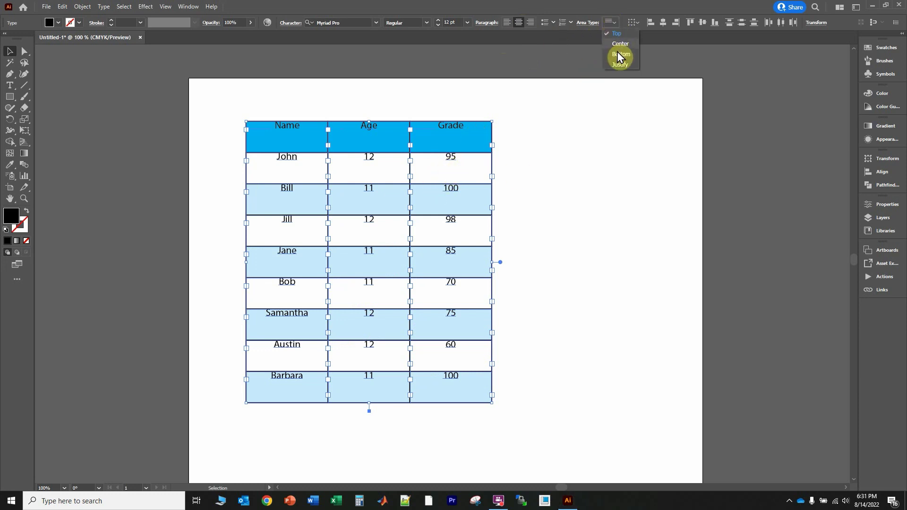
{"action": "left_click", "coordinate": [620, 43]}
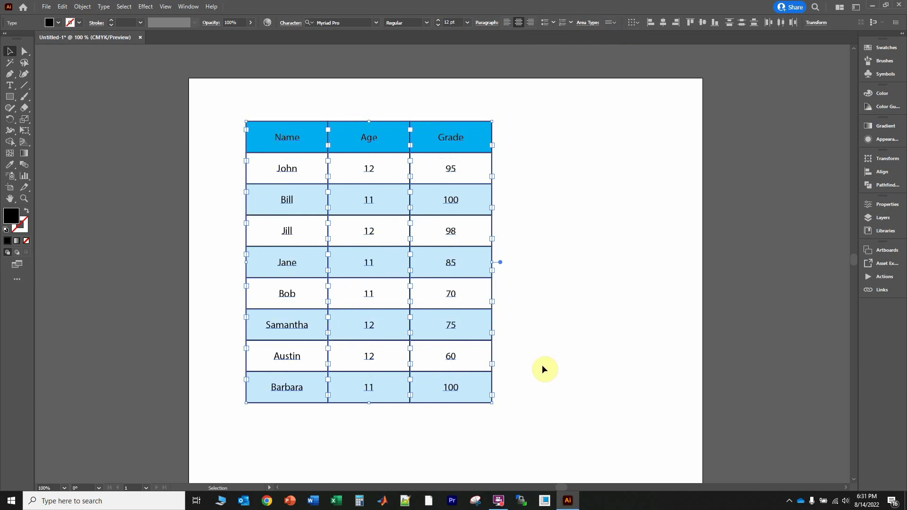
{"action": "left_click", "coordinate": [552, 273]}
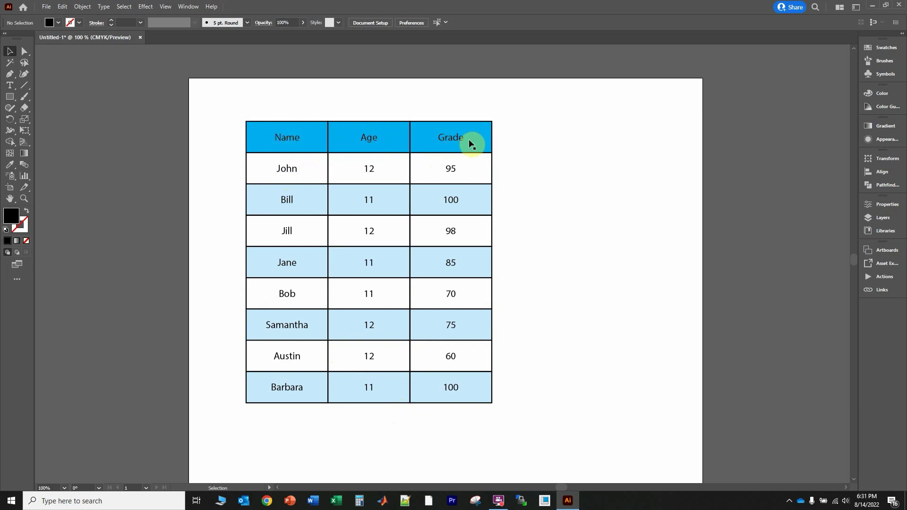
- Group all the text cells that lie over the shaded table
{"action": "left_click_drag", "start_coordinate": [228, 102], "coordinate": [590, 461]}
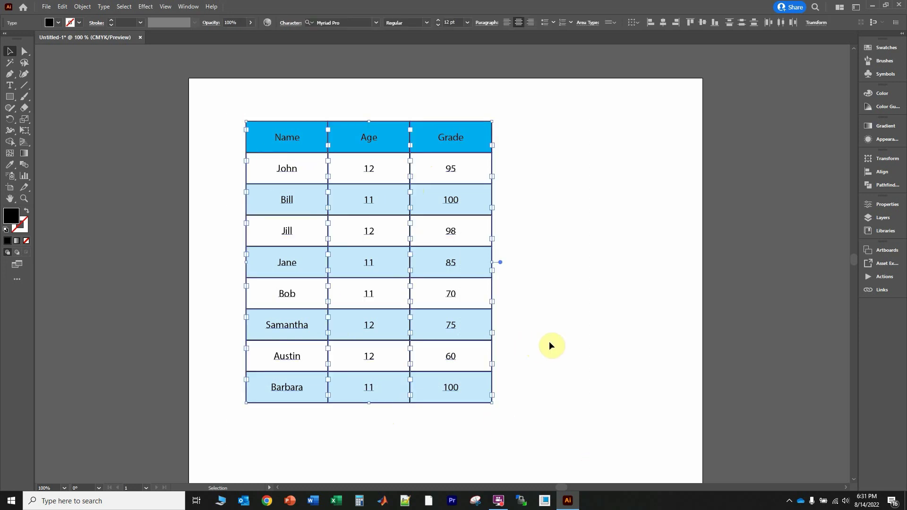
{"action": "key", "text": "a"}
{"action": "key", "text": "v"}
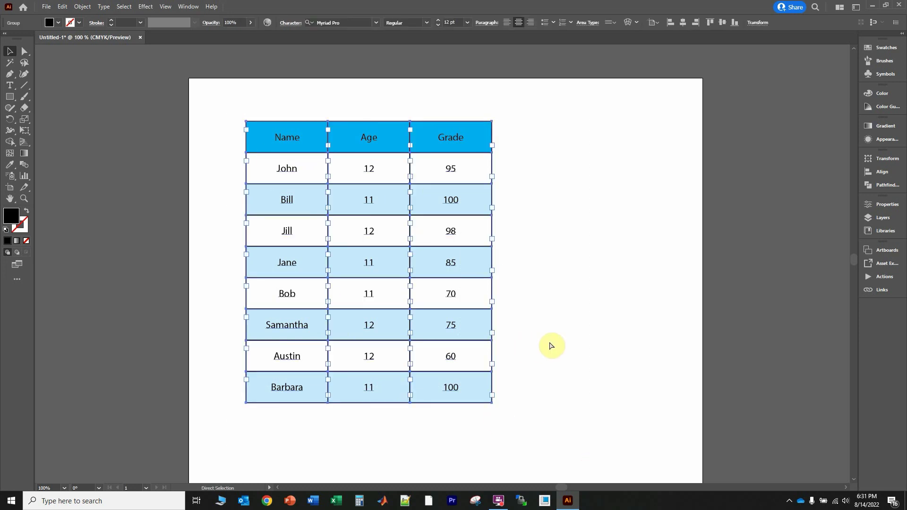
- Lock the text group and unlock the shaded table group beneath it
{"action": "left_click", "coordinate": [882, 218]}
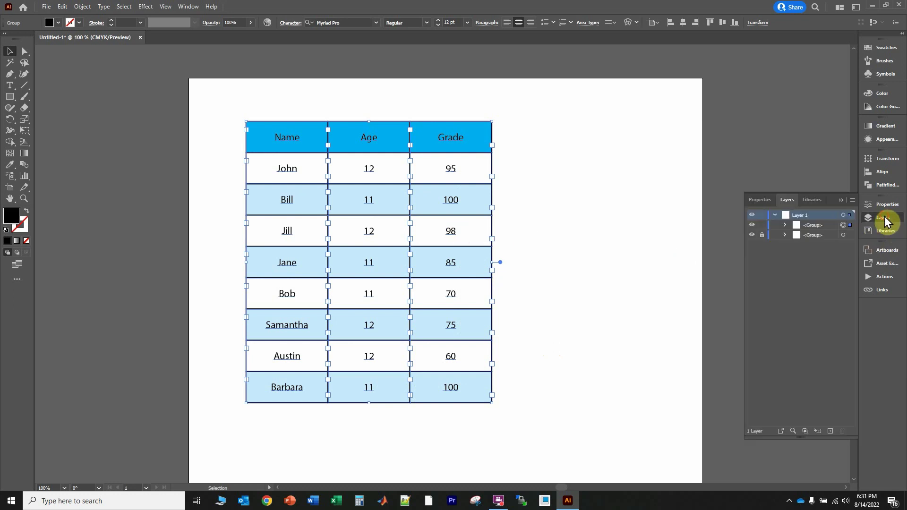
{"action": "left_click", "coordinate": [762, 225]}
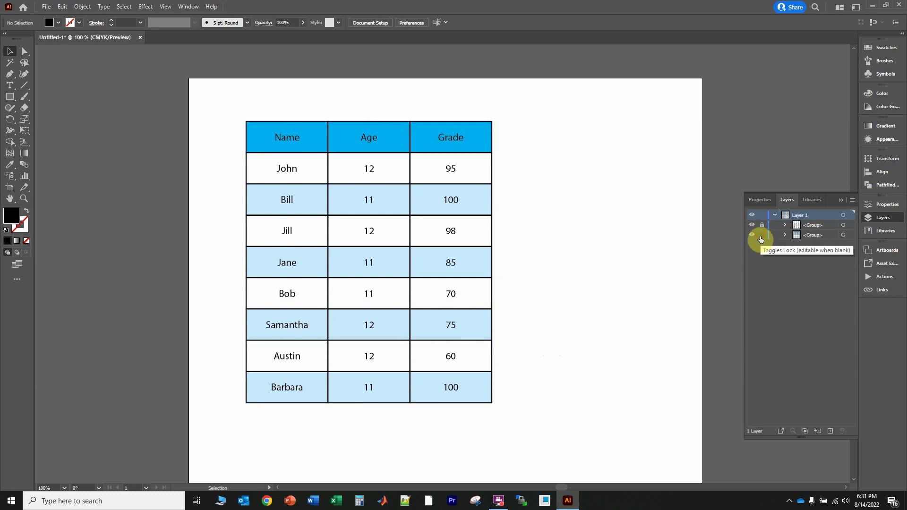
{"action": "left_click", "coordinate": [760, 236]}
- Isolate the shaded table group, select its Age and Grade header cells in turn, and leave isolation mode
{"action": "left_click", "coordinate": [294, 128]}
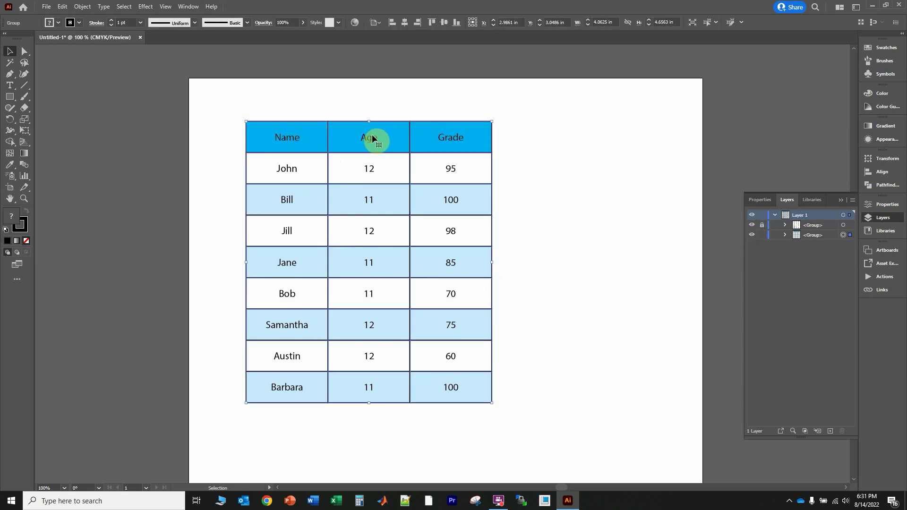
{"action": "double_click", "coordinate": [401, 135]}
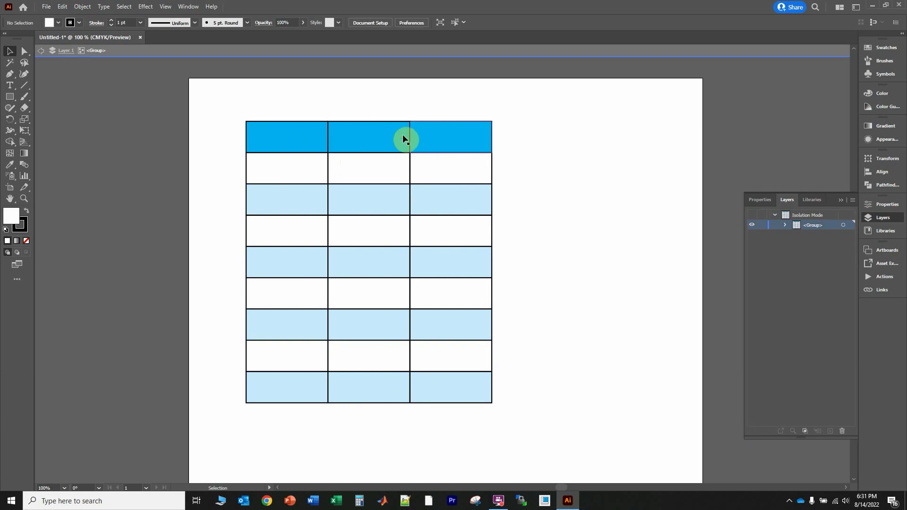
{"action": "left_click", "coordinate": [402, 134]}
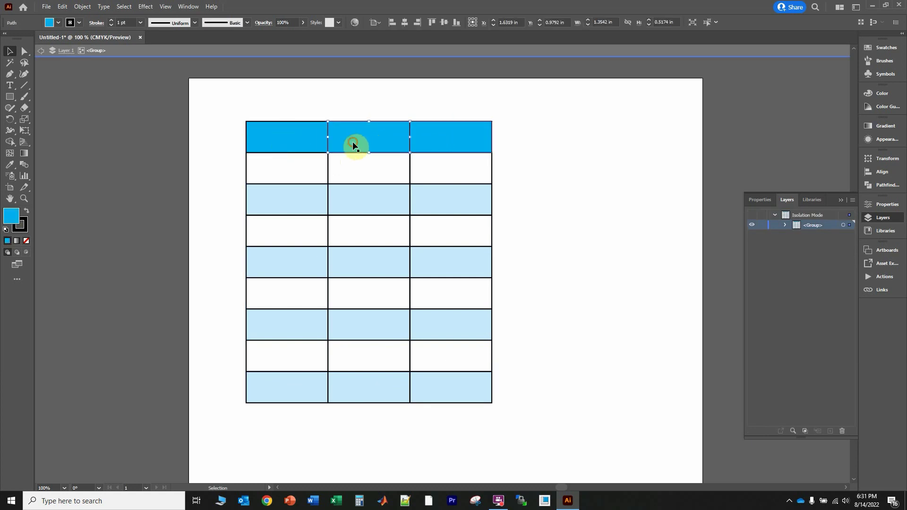
{"action": "left_click", "coordinate": [444, 142]}
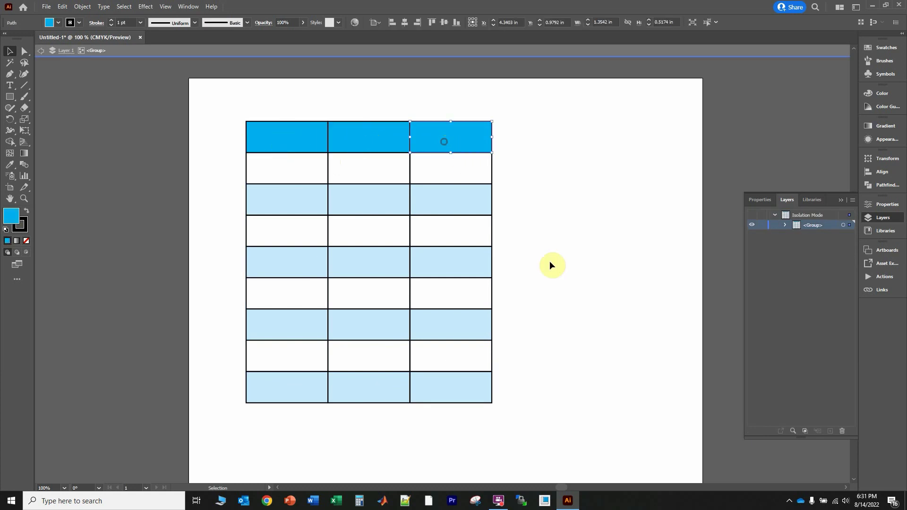
{"action": "double_click", "coordinate": [544, 220]}
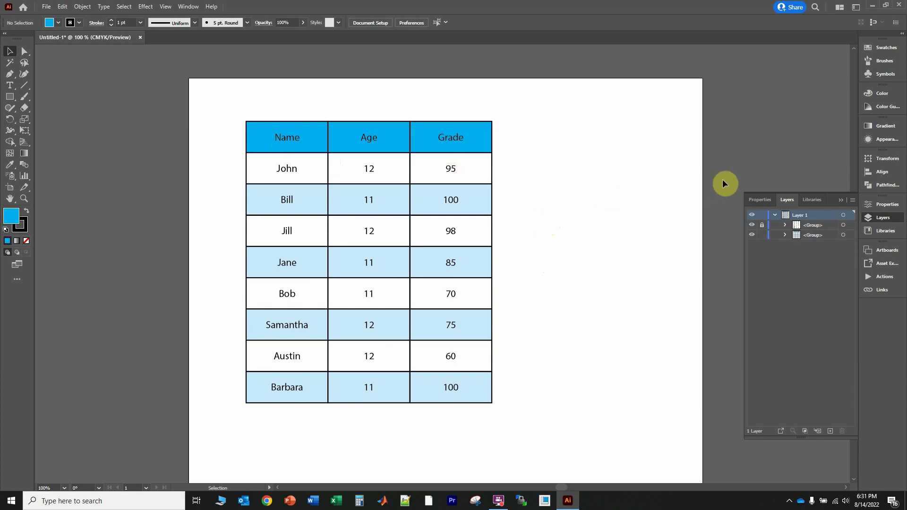
- Unlock the text group and recolor the whole table with Recolor Artwork, making the header green and the shaded rows light green
{"action": "left_click", "coordinate": [761, 225]}
{"action": "left_click_drag", "start_coordinate": [222, 107], "coordinate": [596, 462]}
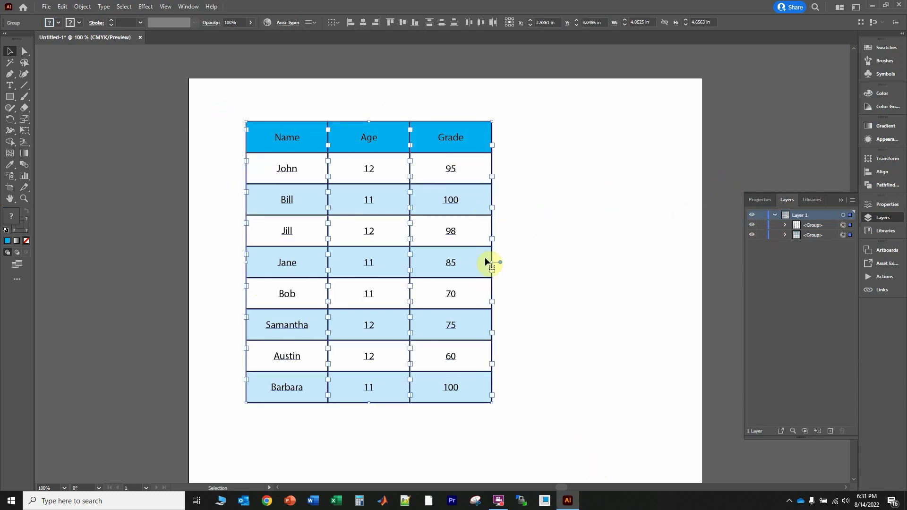
{"action": "left_click", "coordinate": [882, 107]}
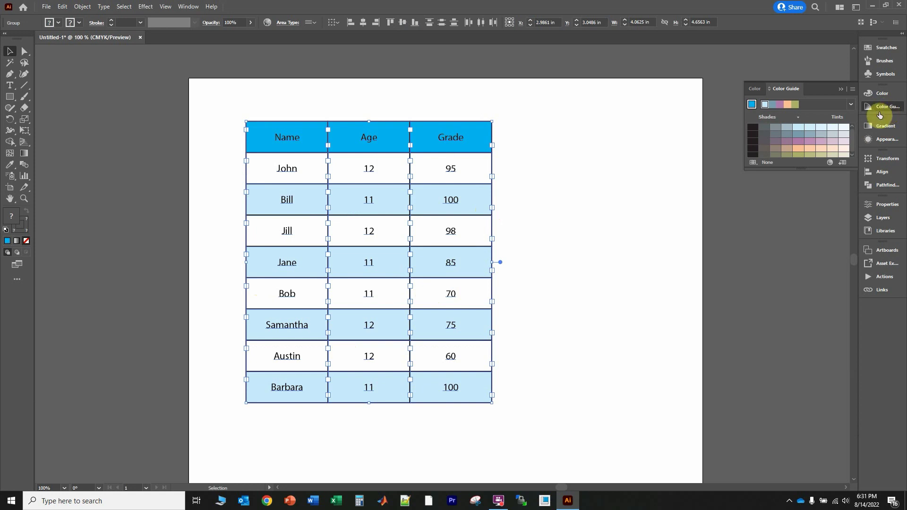
{"action": "left_click", "coordinate": [830, 162]}
{"action": "left_click_drag", "start_coordinate": [476, 112], "coordinate": [700, 124]}
{"action": "left_click", "coordinate": [769, 140]}
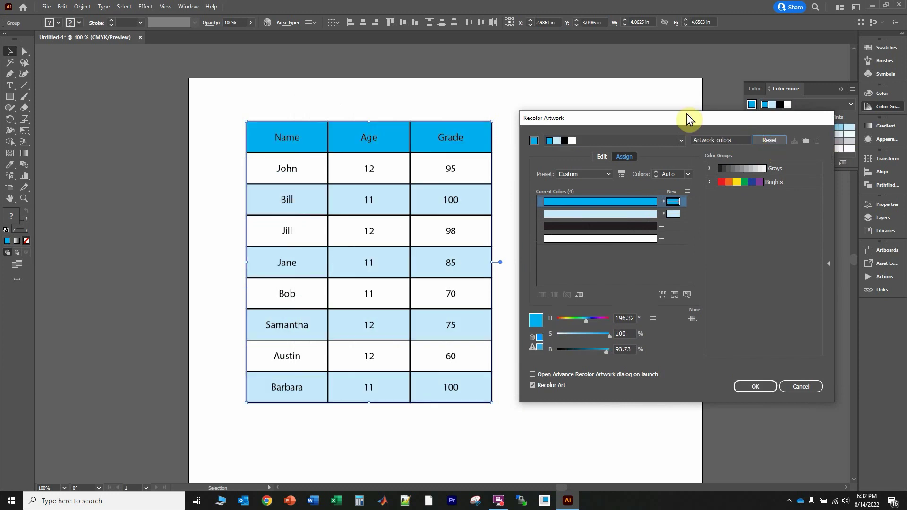
{"action": "left_click", "coordinate": [601, 155]}
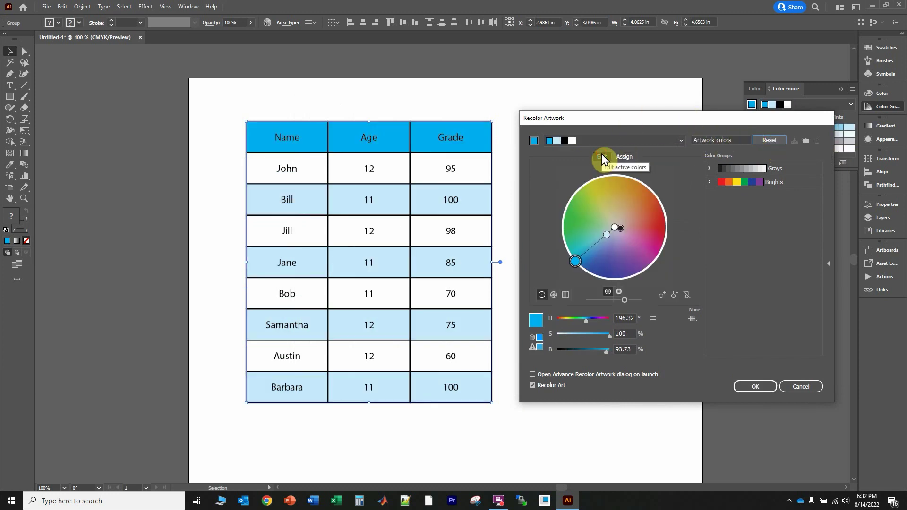
{"action": "mouse_move", "coordinate": [575, 265]}
{"action": "left_mouse_down"}
{"action": "mouse_move", "coordinate": [590, 279]}
{"action": "mouse_move", "coordinate": [562, 241]}
{"action": "mouse_move", "coordinate": [560, 216]}
{"action": "left_mouse_up"}
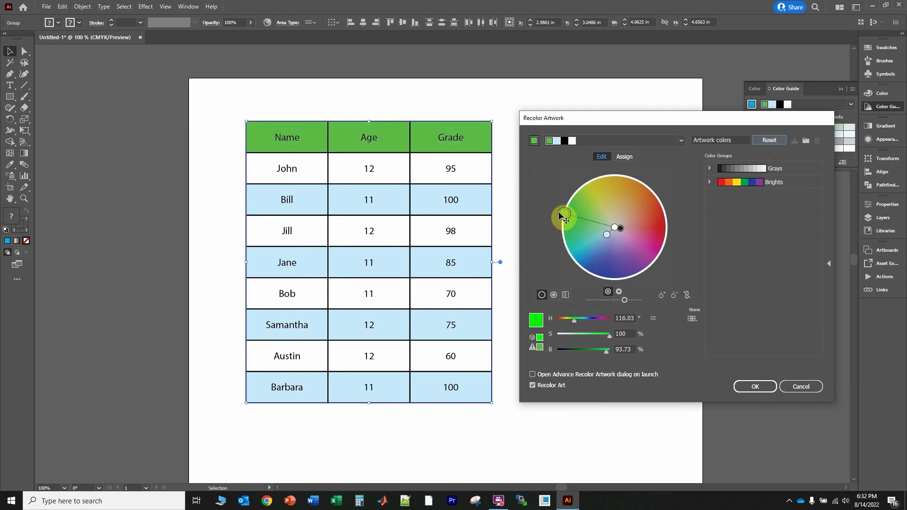
{"action": "mouse_move", "coordinate": [606, 235]}
{"action": "left_mouse_down"}
{"action": "mouse_move", "coordinate": [584, 224]}
{"action": "mouse_move", "coordinate": [599, 228]}
{"action": "left_mouse_up"}
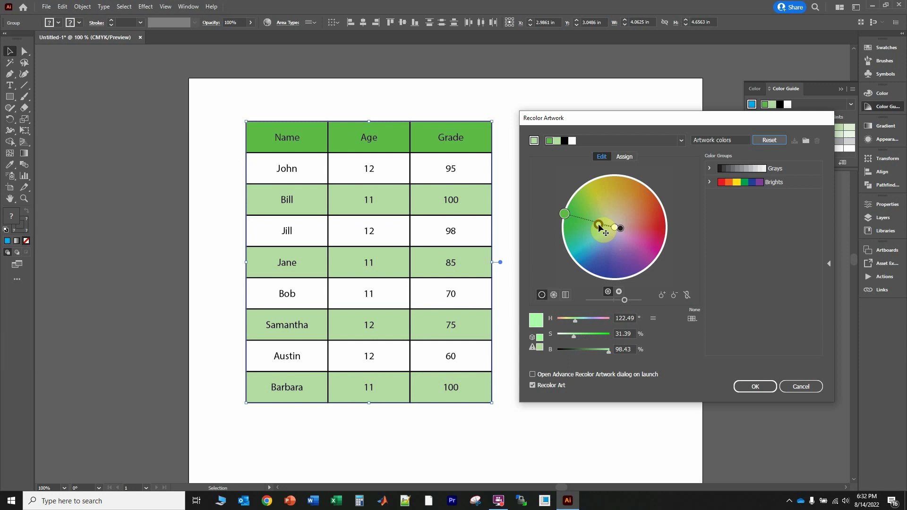
- Link the harmony colors and shift the table's whole color scheme together around the color wheel, from green through red
{"action": "left_click", "coordinate": [686, 295]}
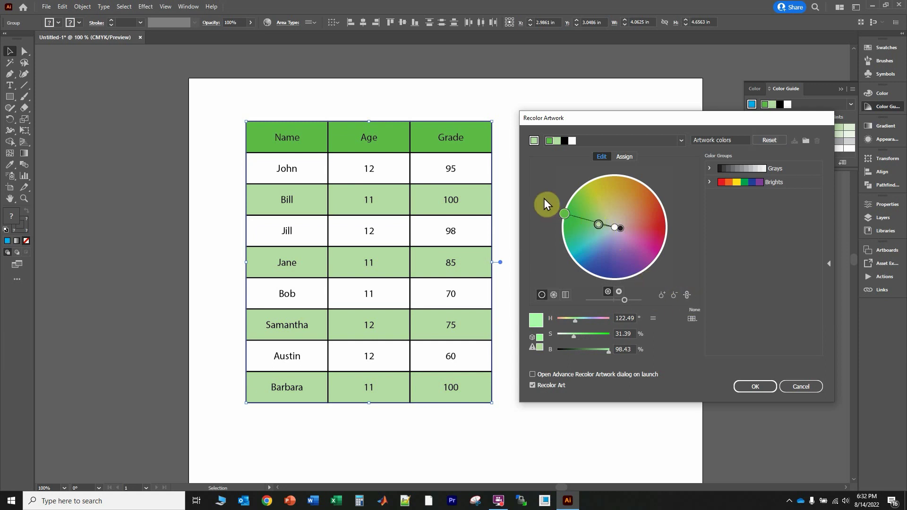
{"action": "mouse_move", "coordinate": [564, 213]}
{"action": "left_mouse_down"}
{"action": "mouse_move", "coordinate": [590, 183]}
{"action": "mouse_move", "coordinate": [609, 179]}
{"action": "mouse_move", "coordinate": [641, 185]}
{"action": "mouse_move", "coordinate": [665, 229]}
{"action": "left_mouse_up"}
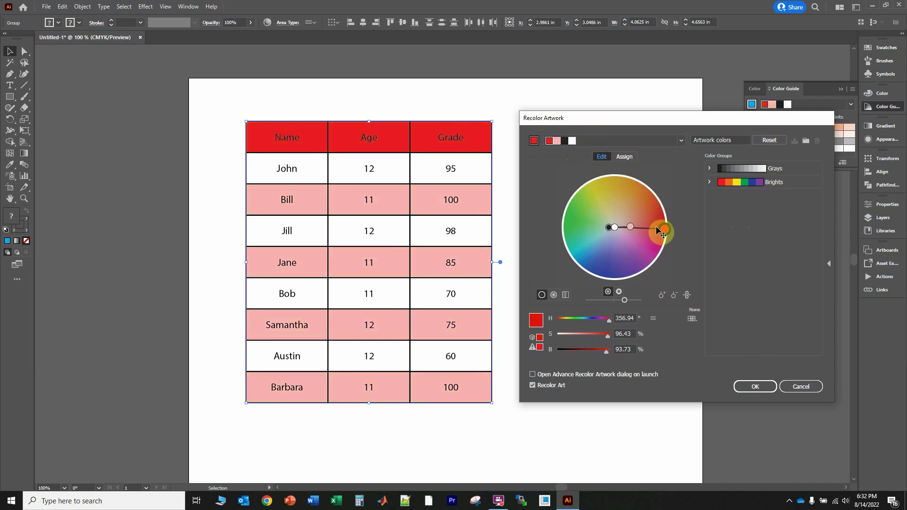
{"action": "mouse_move", "coordinate": [656, 226]}
{"action": "left_mouse_down"}
{"action": "mouse_move", "coordinate": [656, 259]}
{"action": "mouse_move", "coordinate": [609, 268]}
{"action": "left_mouse_up"}
- Draw an octagon about 715 px wide around the credits text in outro_bkgr.ai with the DNA helix pattern brush
{"action": "mouse_move", "coordinate": [400, 216]}
{"action": "left_mouse_down"}
{"action": "mouse_move", "coordinate": [491, 188]}
{"action": "mouse_move", "coordinate": [535, 158]}
{"action": "left_mouse_up"}
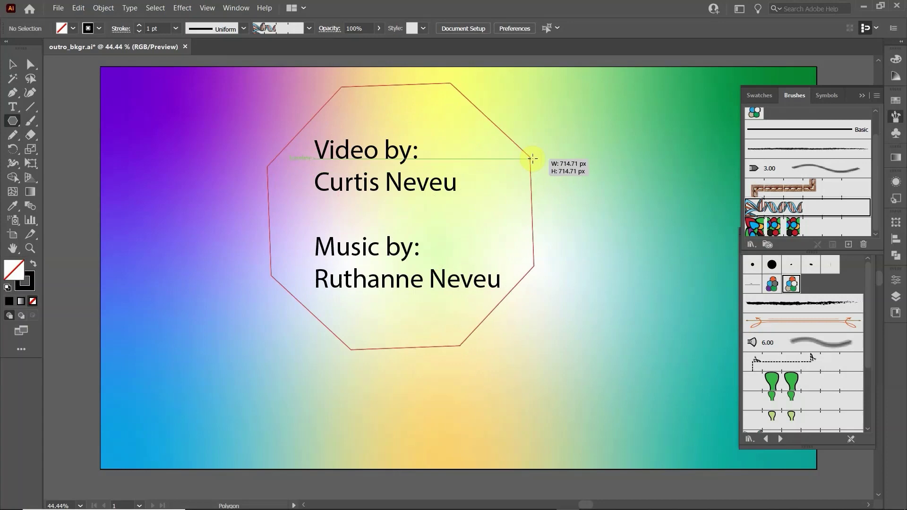
{"action": "left_click", "coordinate": [811, 207]}
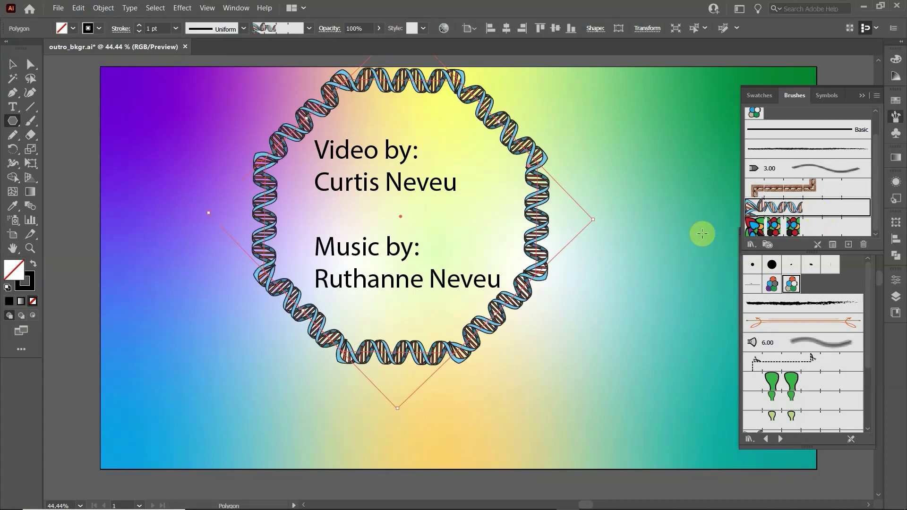